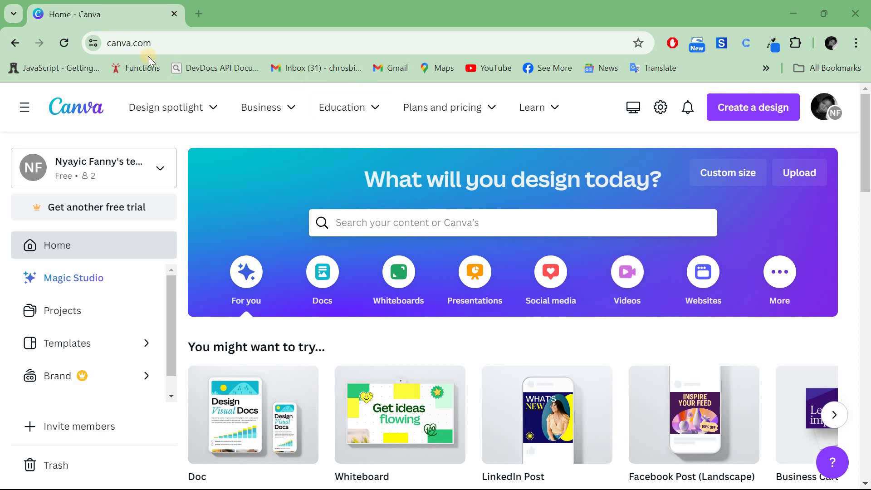
Search Canva for 'business' and choose the Business Card (Landscape) templates.
click(159, 47)
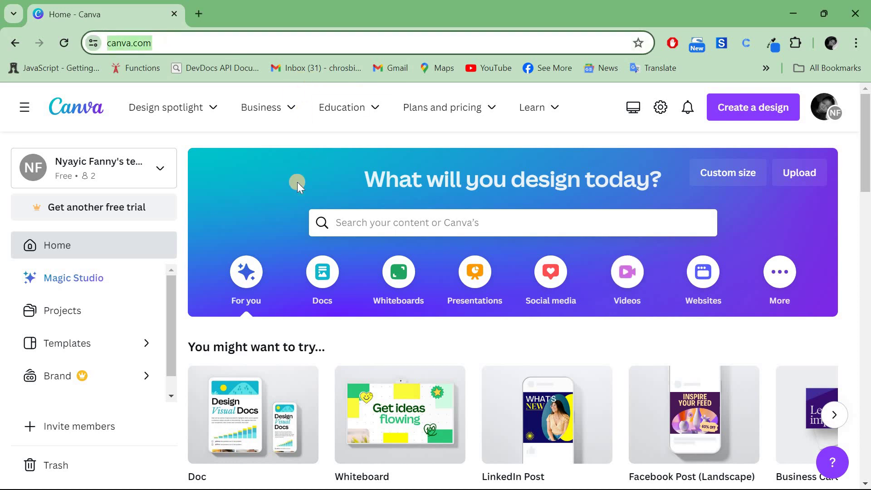
click(410, 222)
text(business)
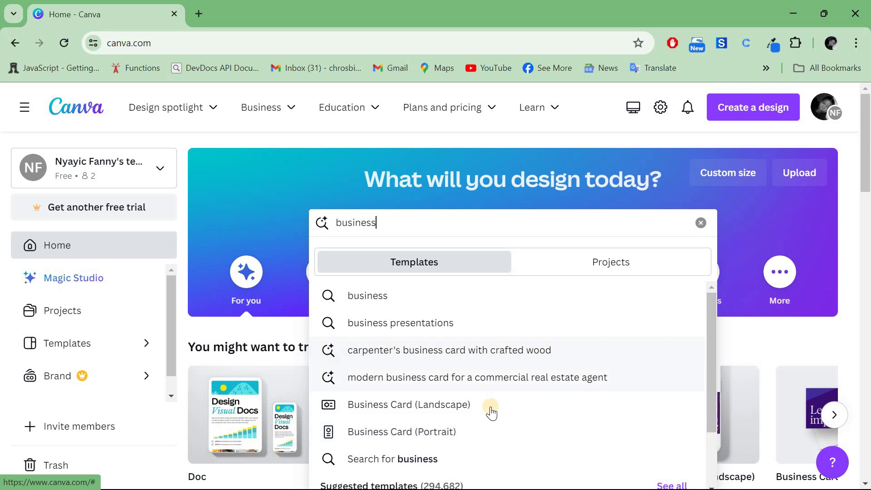
click(490, 411)
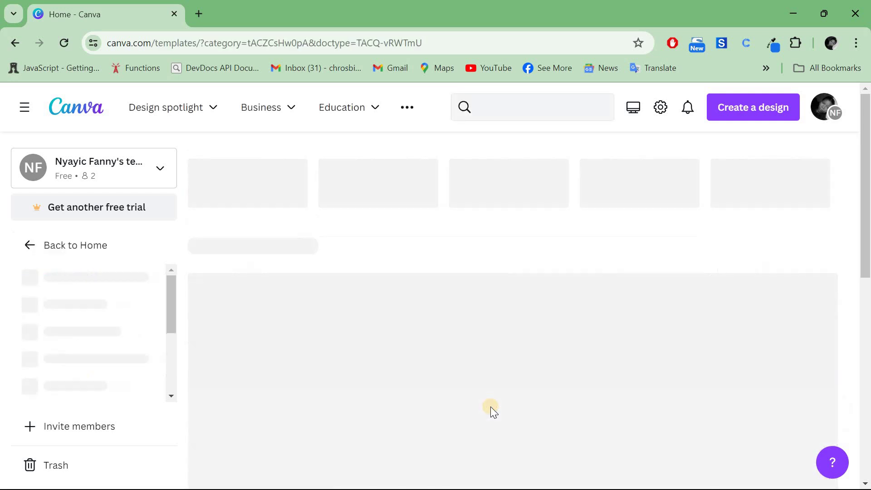
scroll(384, 265, down, 2)
scroll(385, 264, down, 2)
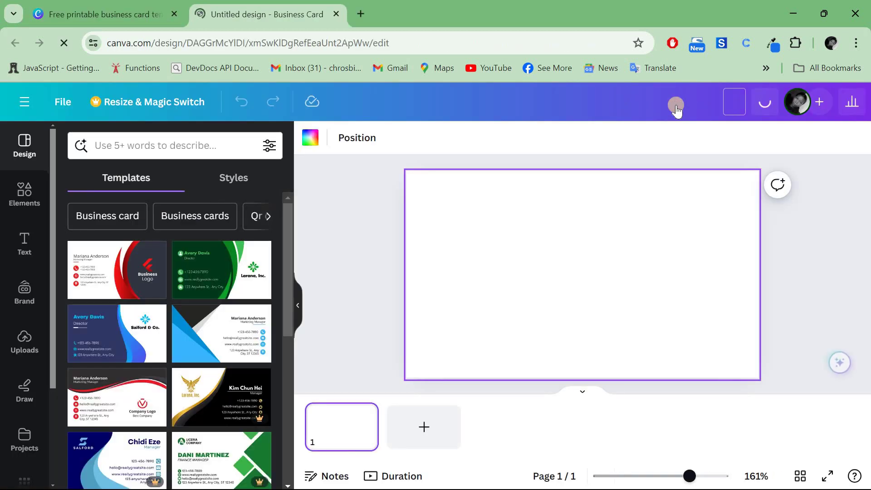
text(ess)
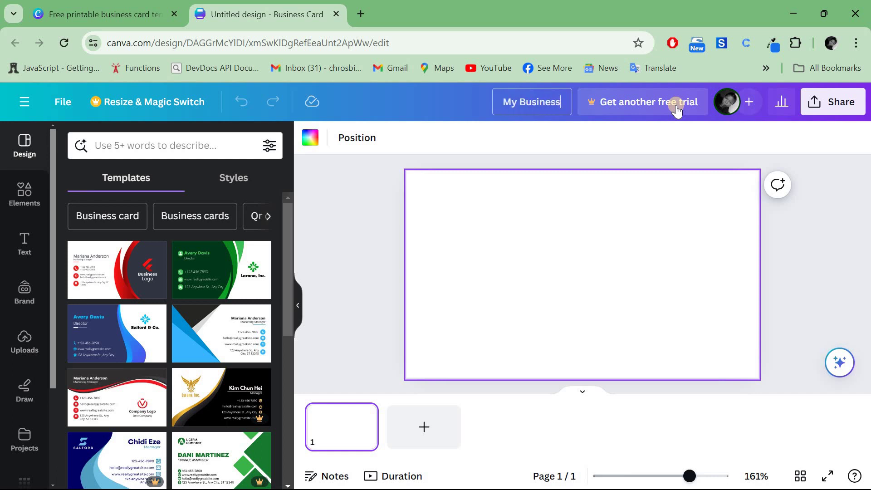
text( Card)
Create a blank landscape business card and title it 'My Business Card'.
click(602, 252)
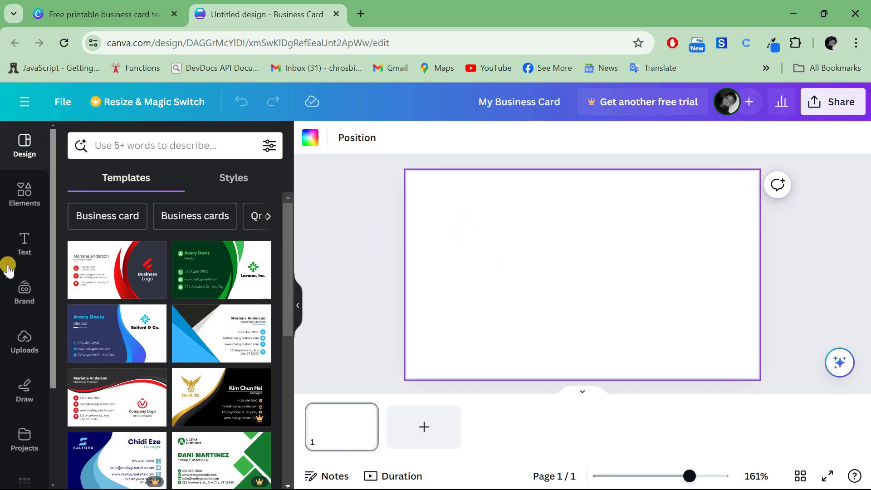
Add a name heading and move it to the card's upper left.
click(25, 243)
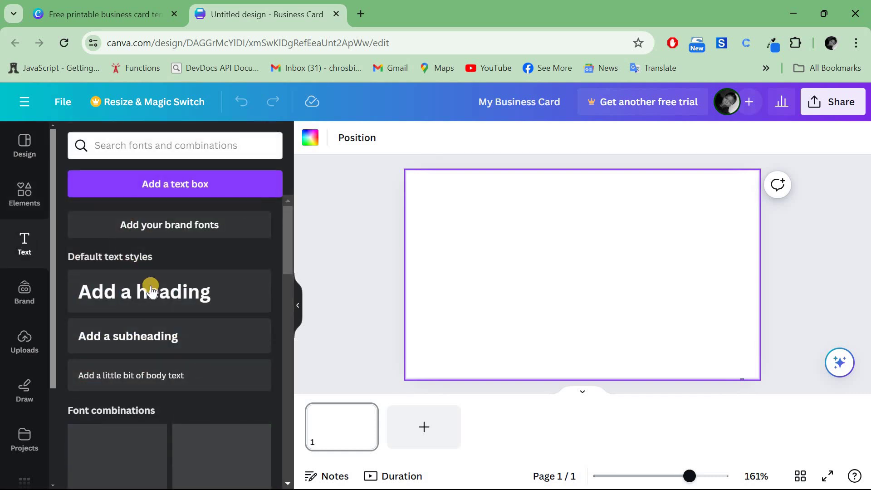
click(151, 288)
drag(601, 280, 524, 219)
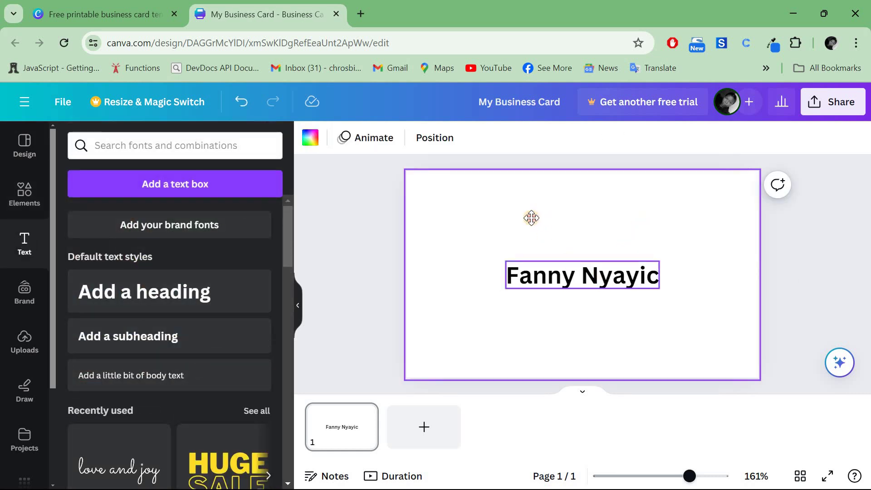
Add a 'Web Developer' subheading and align both lines at the top-left margin.
click(125, 343)
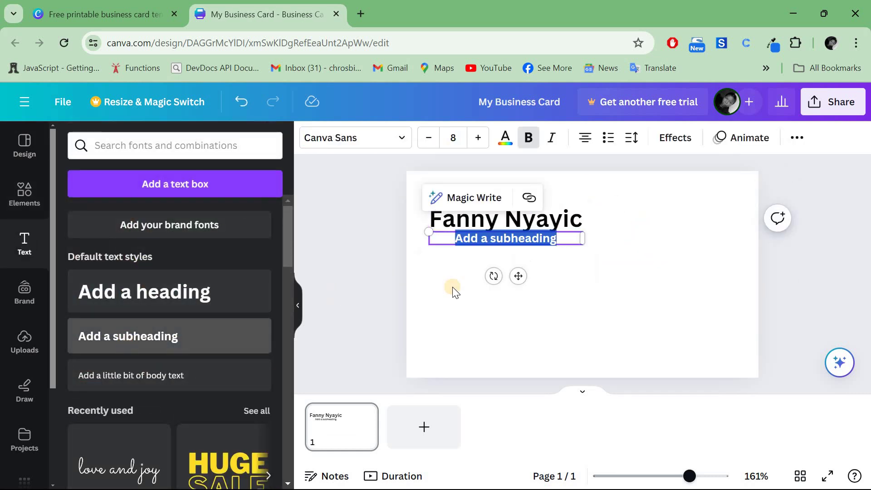
double_click(502, 239)
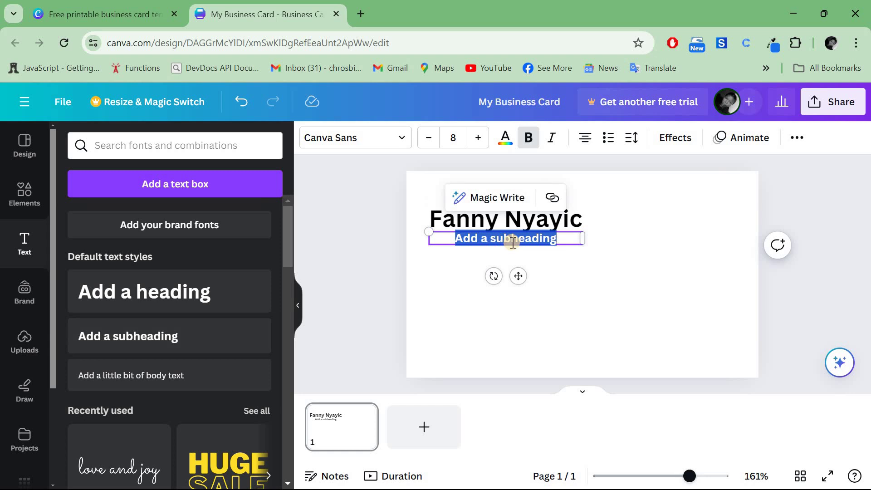
text(Web Deve)
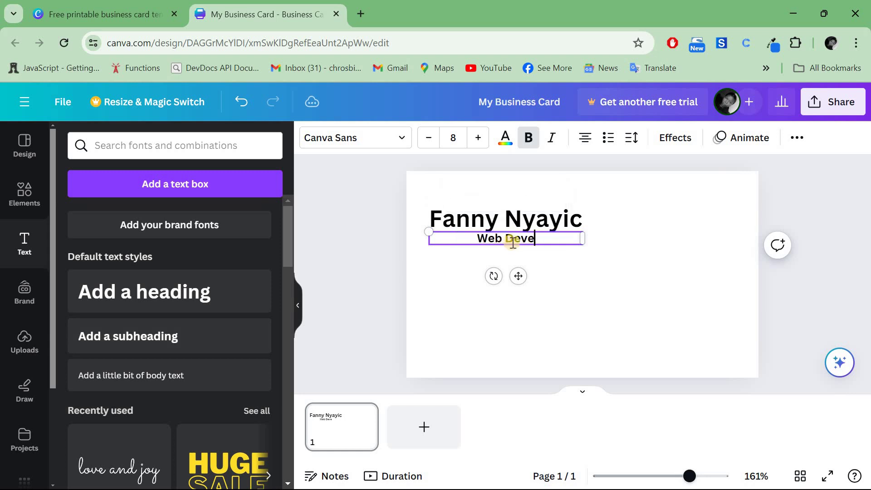
text(loper)
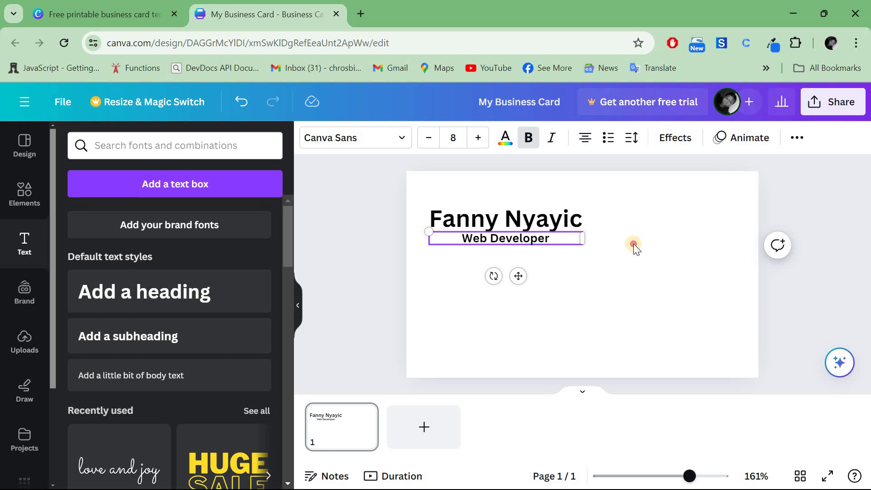
click(606, 234)
drag(524, 229, 488, 227)
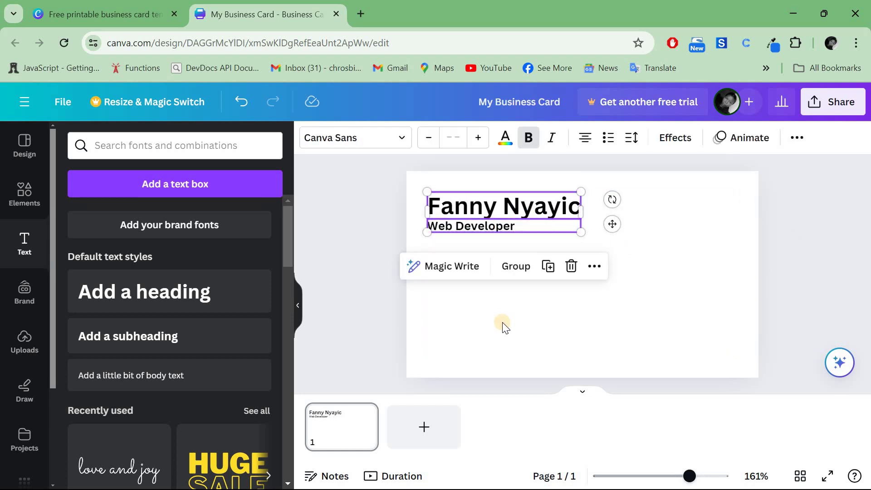
Search Elements for 'icons' and filter the results to Graphics.
click(501, 321)
click(23, 197)
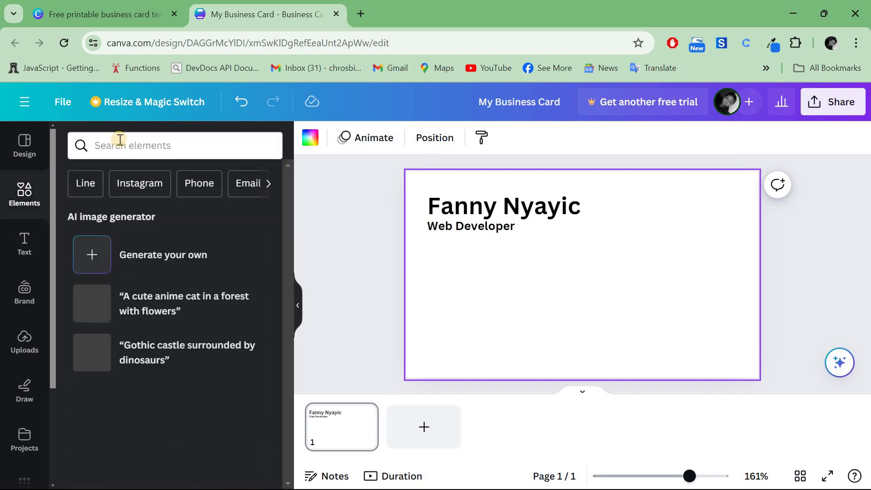
click(121, 144)
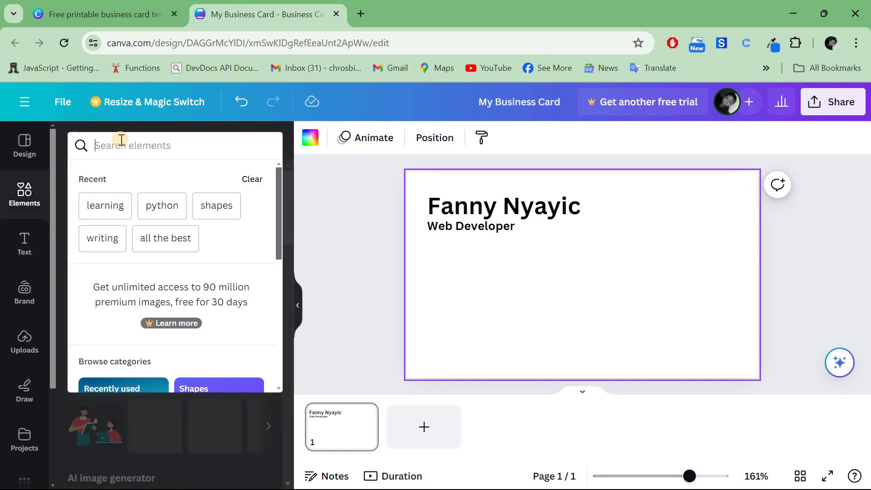
text(icon)
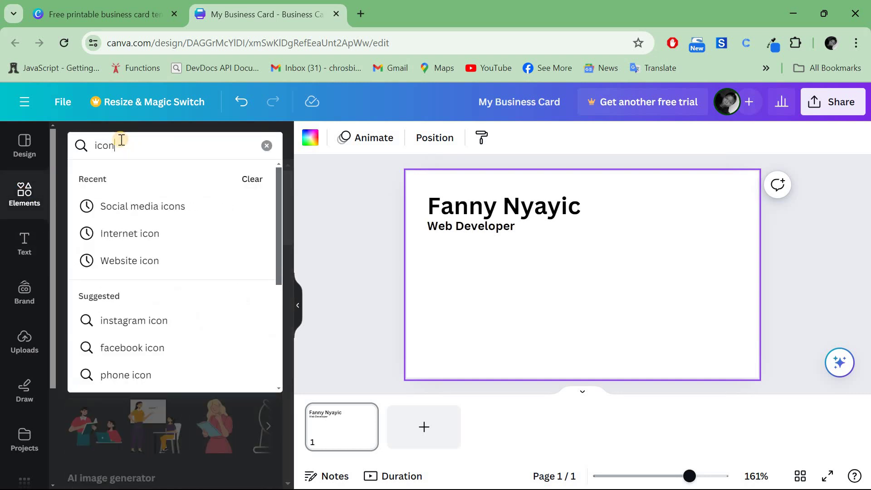
text(s)
key(Return)
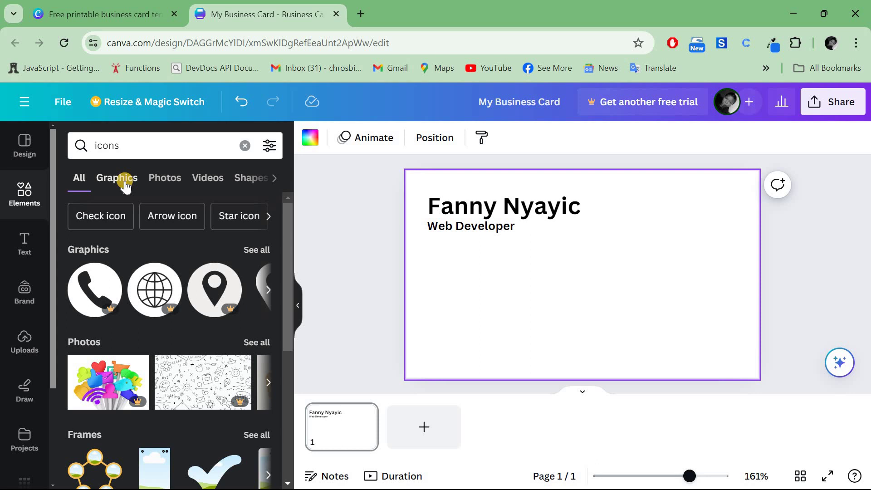
click(117, 178)
scroll(255, 356, down, 2)
scroll(252, 334, up, 1)
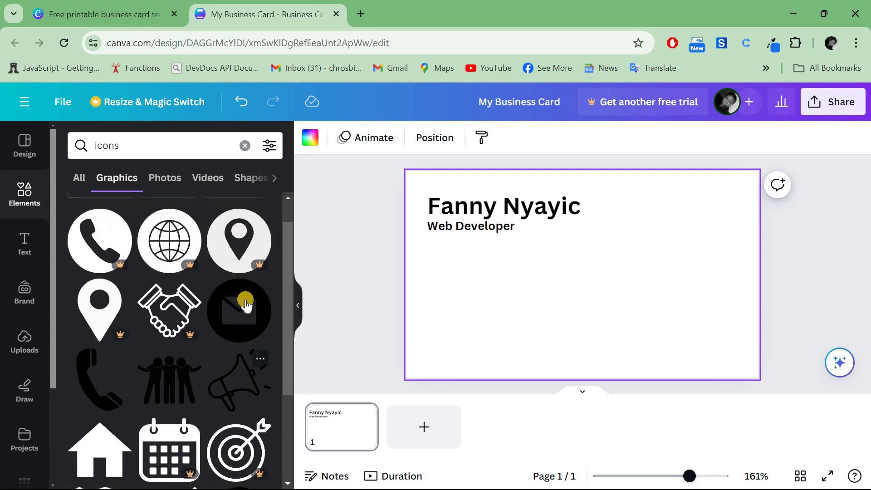
Add small envelope, location-pin and phone icons stacked below the subheading.
mouse_move(239, 311)
mouse_move(369, 305)
mouse_down()
mouse_move(610, 293)
mouse_move(489, 305)
mouse_up()
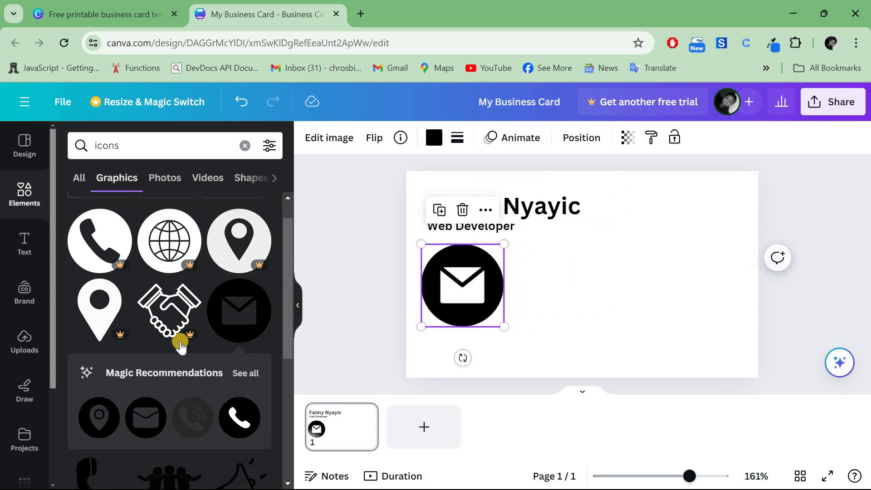
click(95, 425)
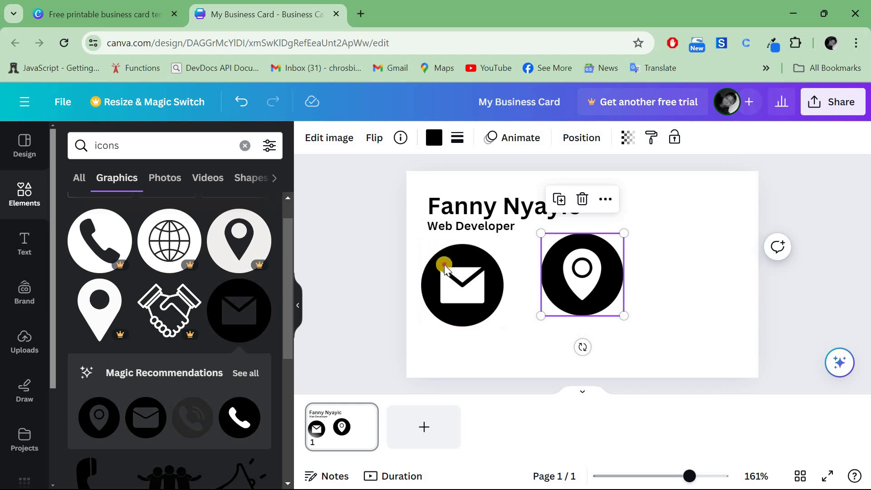
drag(422, 244, 441, 258)
mouse_move(597, 252)
mouse_down()
mouse_move(477, 314)
mouse_move(427, 280)
mouse_move(441, 295)
mouse_up()
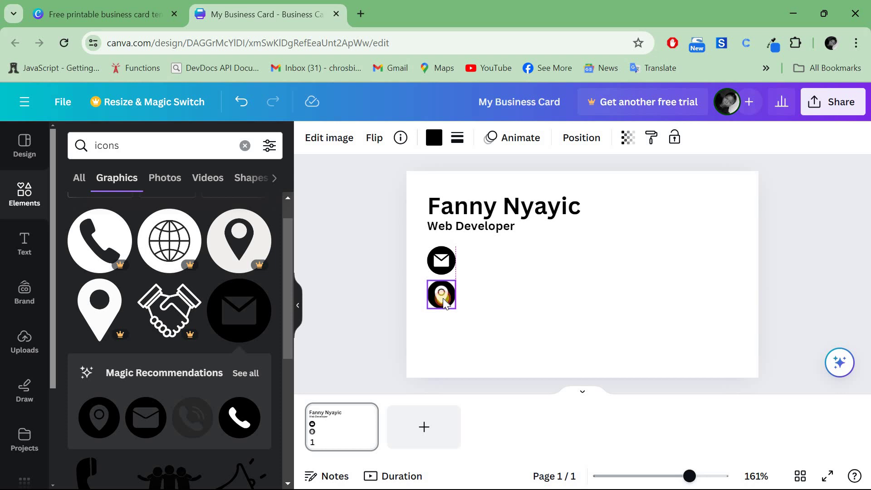
drag(444, 303, 444, 302)
click(239, 418)
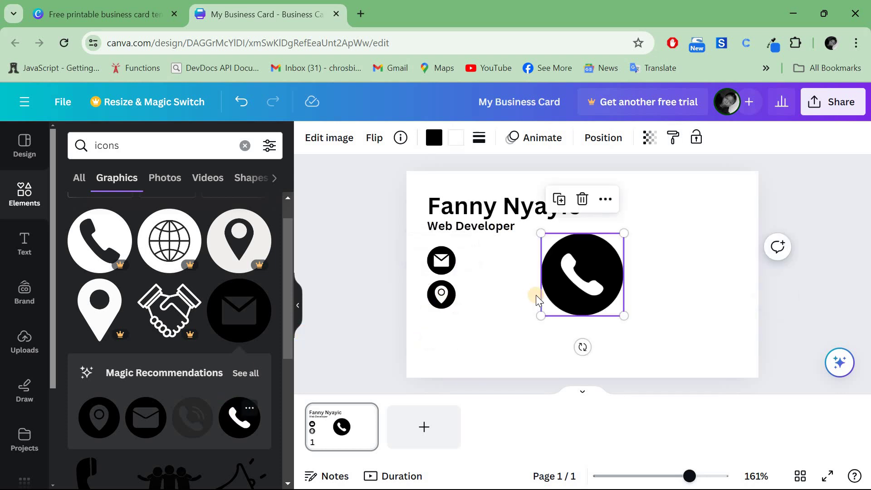
Rearrange the icons into a phone, envelope, pin column with even spacing.
click(518, 310)
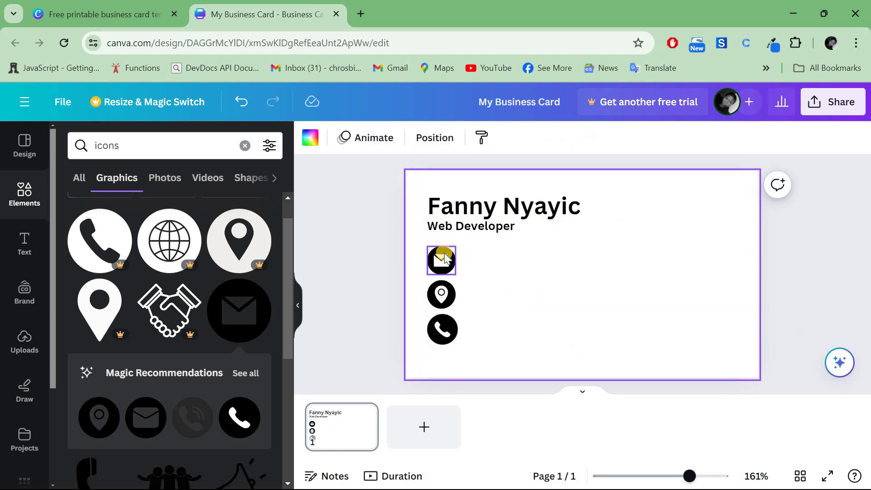
drag(440, 295, 442, 364)
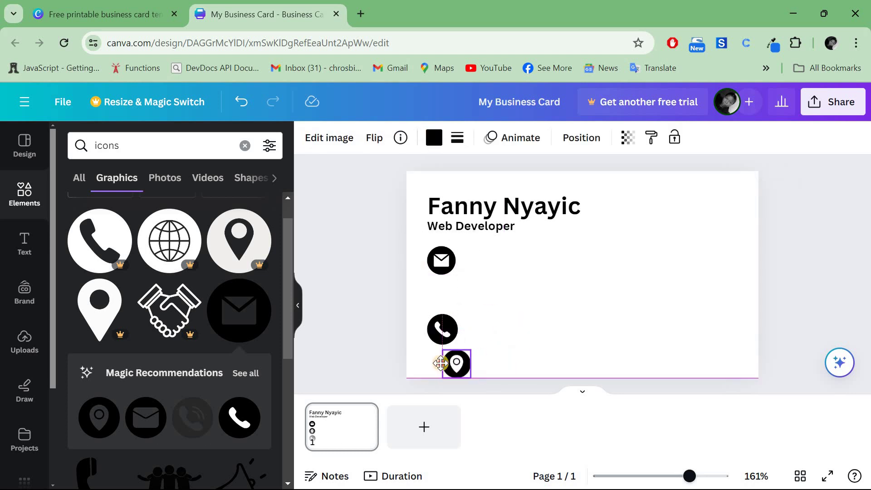
mouse_move(444, 332)
mouse_down()
mouse_move(446, 279)
mouse_move(438, 308)
mouse_up()
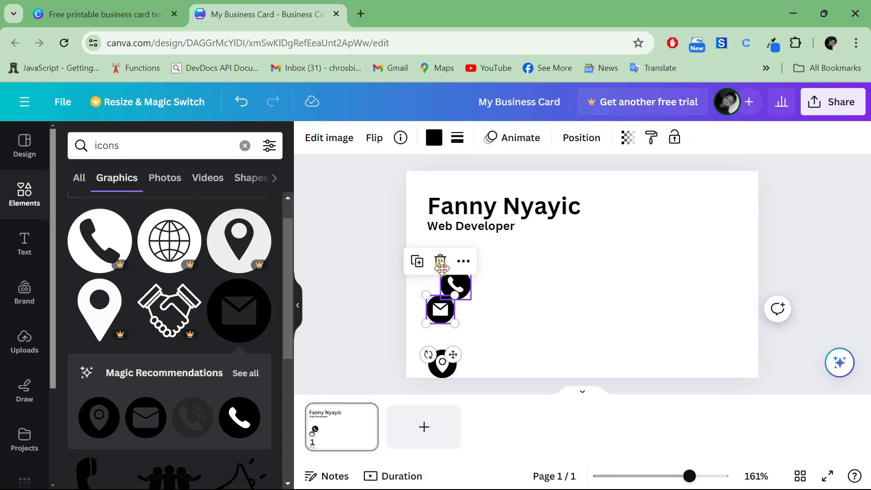
drag(441, 265, 439, 263)
drag(440, 315, 440, 301)
drag(442, 361, 441, 333)
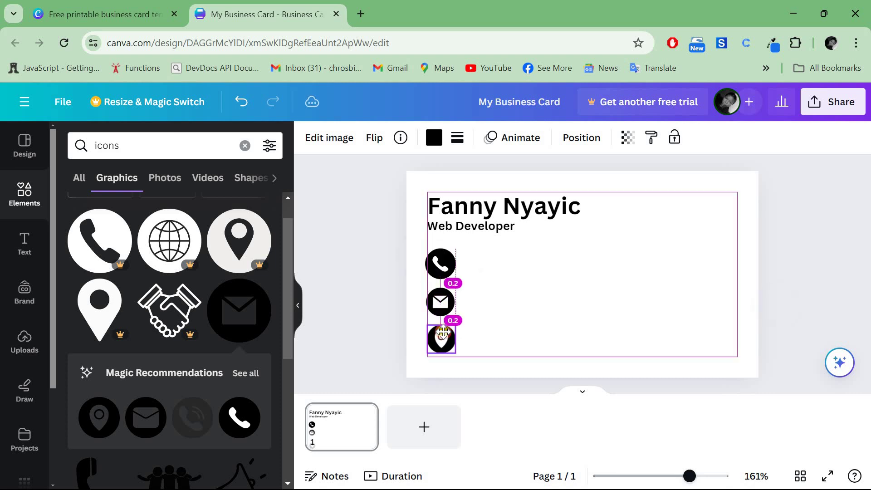
click(460, 260)
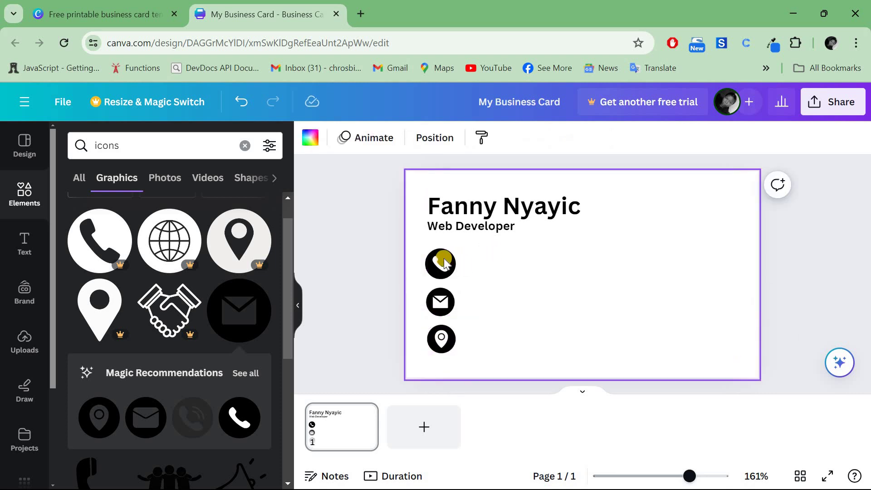
drag(443, 262, 459, 250)
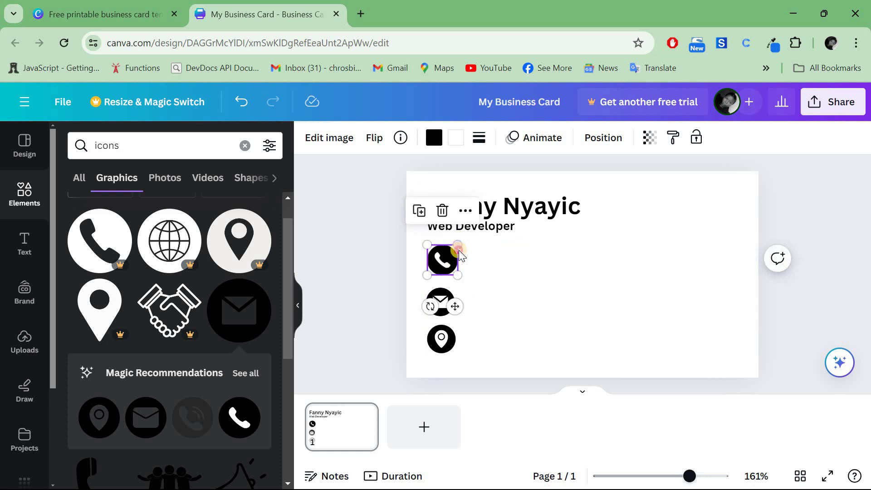
click(458, 250)
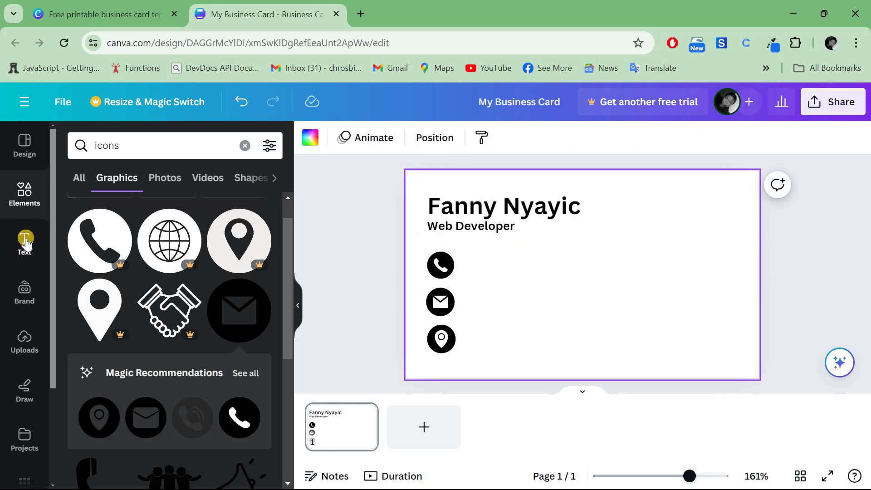
click(25, 241)
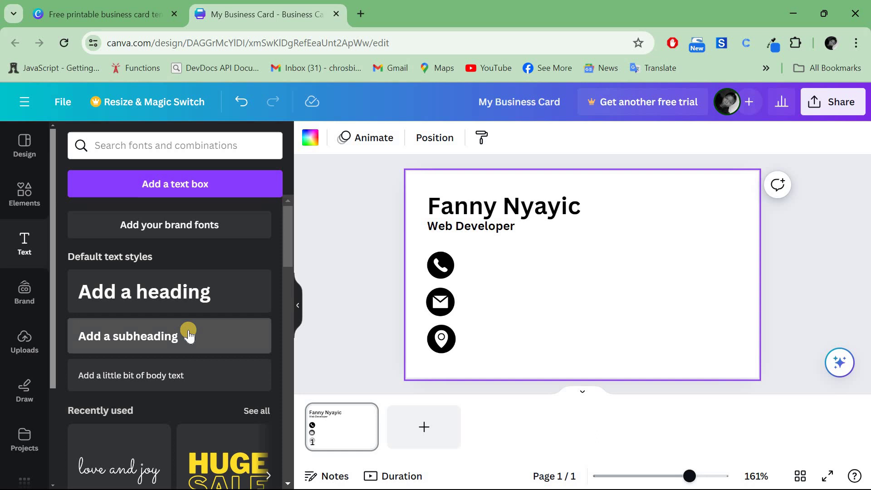
click(185, 330)
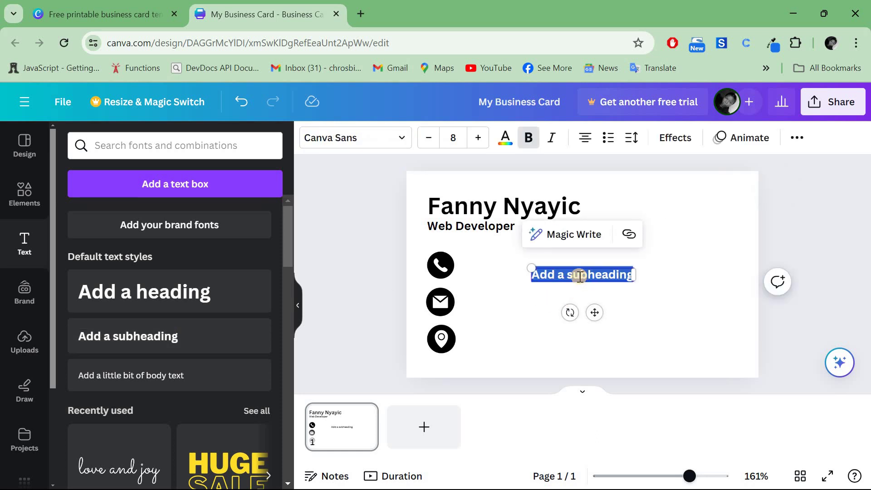
key(ctrl+v)
drag(579, 275, 510, 264)
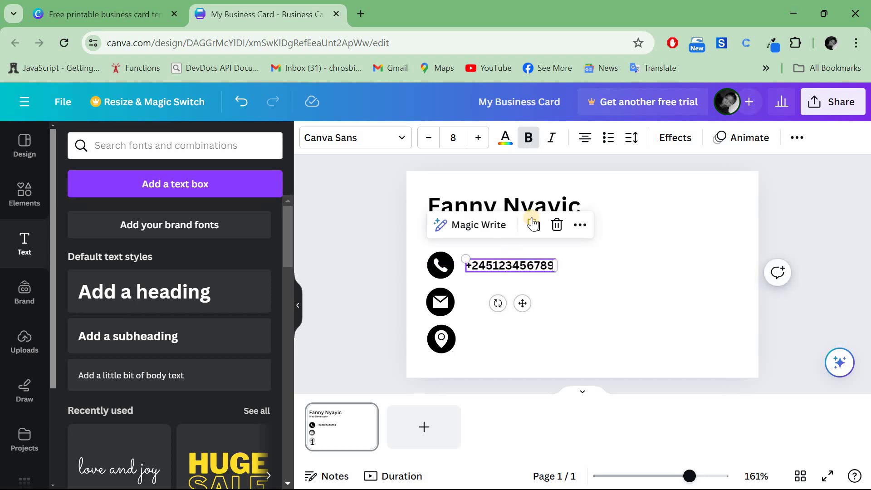
click(531, 223)
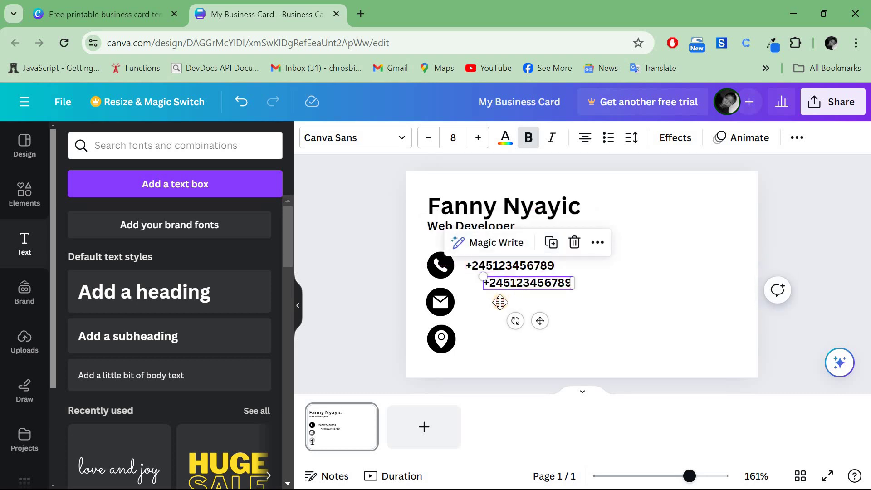
drag(510, 281, 496, 304)
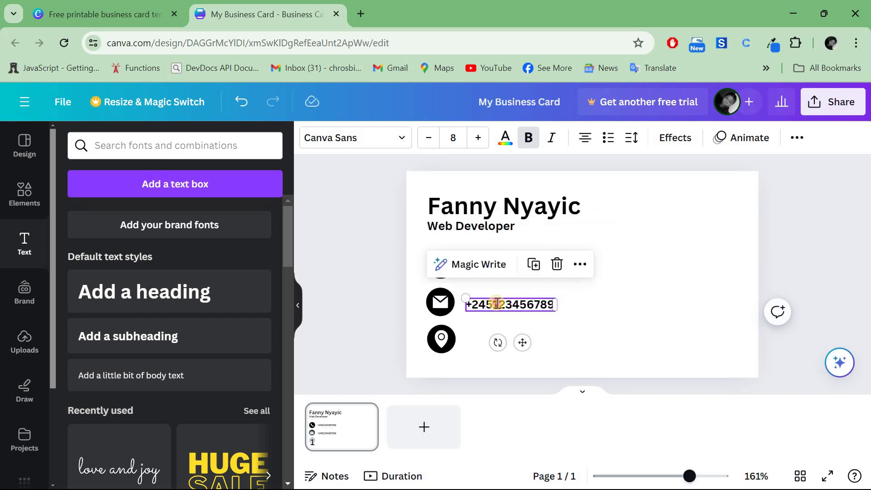
double_click(496, 304)
key(ctrl+a)
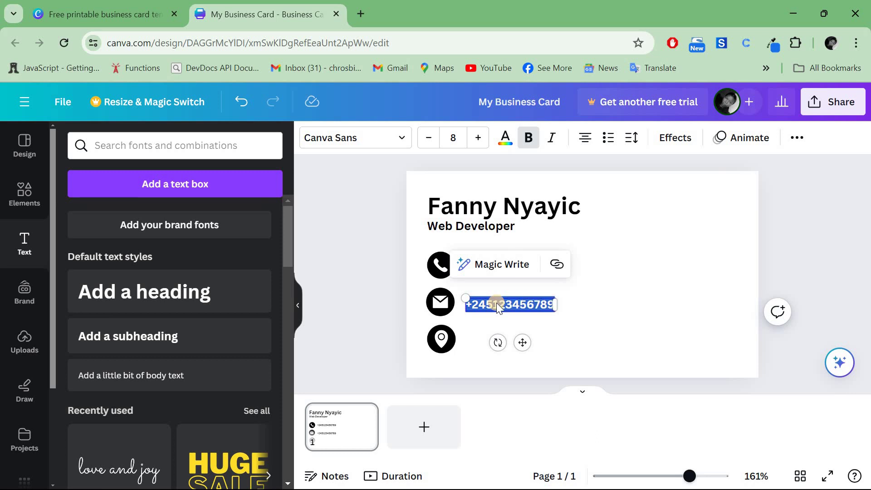
key(ctrl+d)
Copy the email line onto the location row and change it to Kampala.
drag(497, 320, 490, 338)
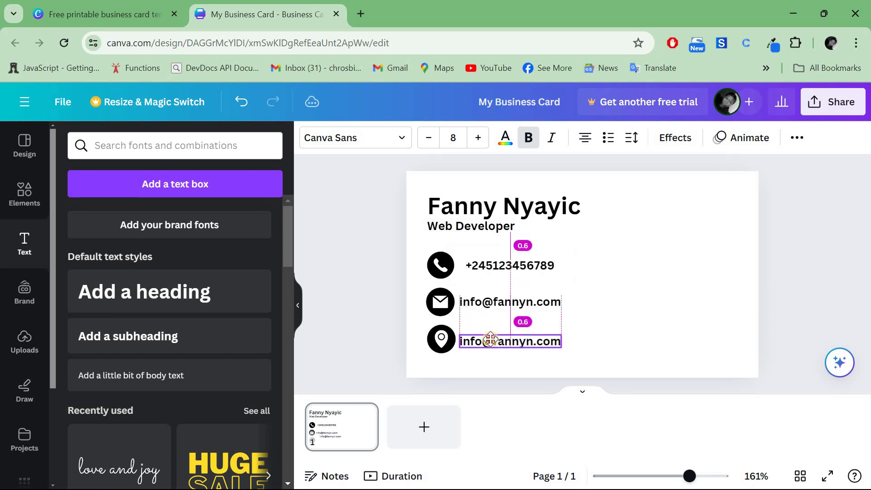
double_click(490, 339)
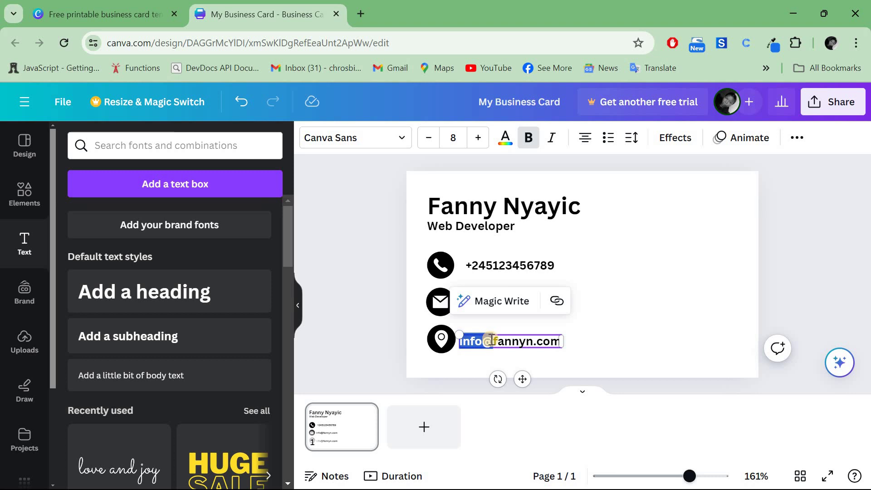
key(ctrl+a)
text(Kampala)
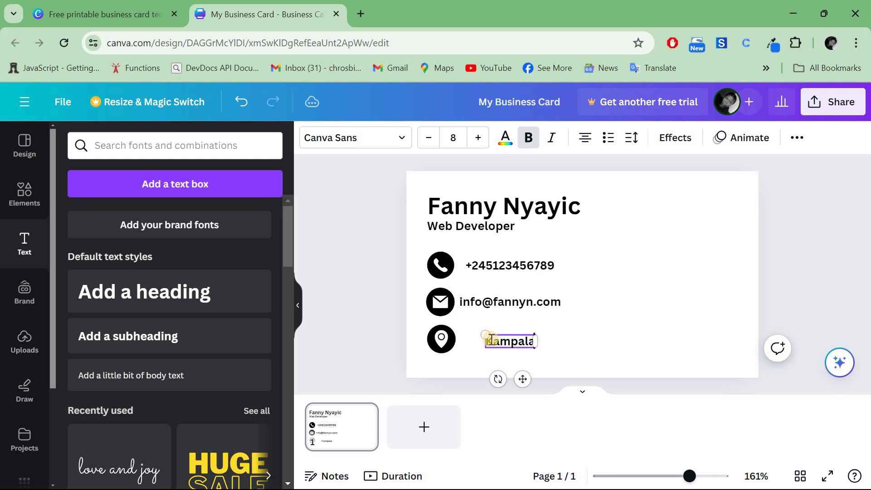
text(, Uganda)
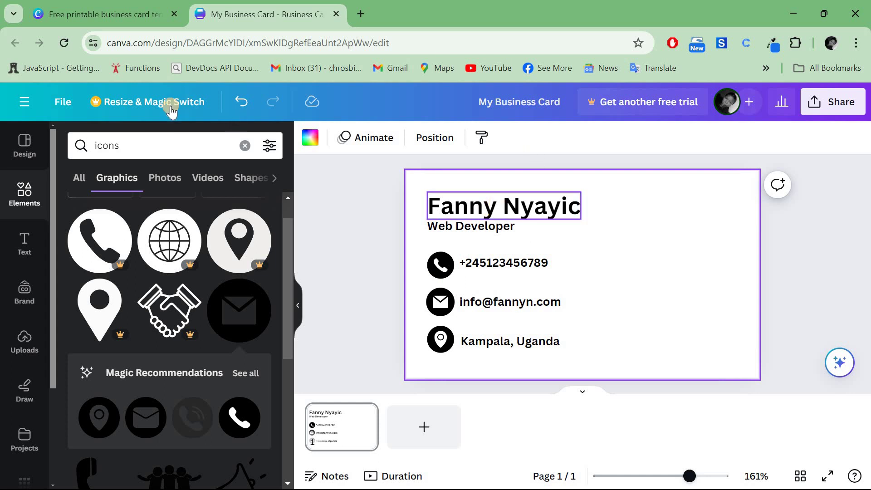
Complete the location as 'Kampala, Uganda' and search Elements for 'corners designs'.
click(139, 148)
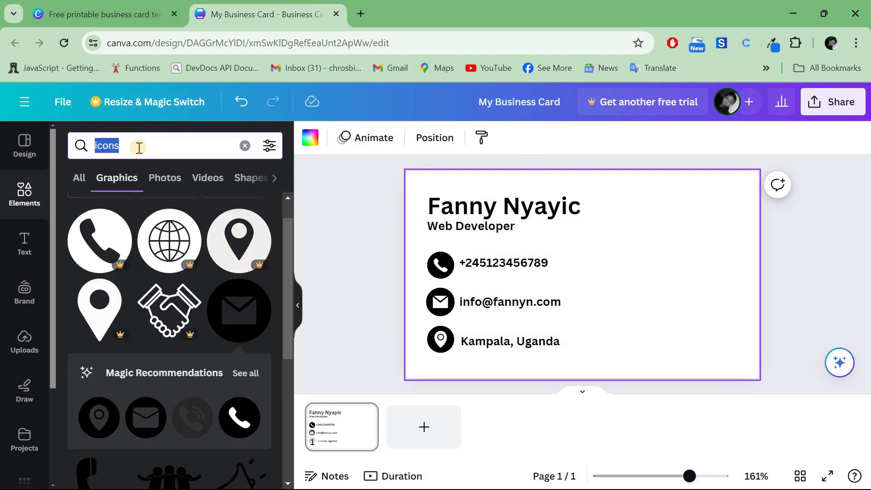
text(corne)
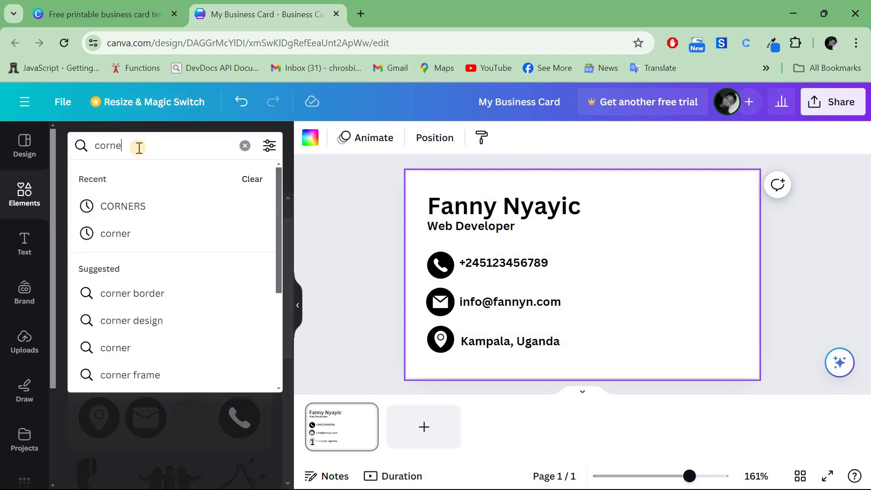
text(rs designs)
key(Return)
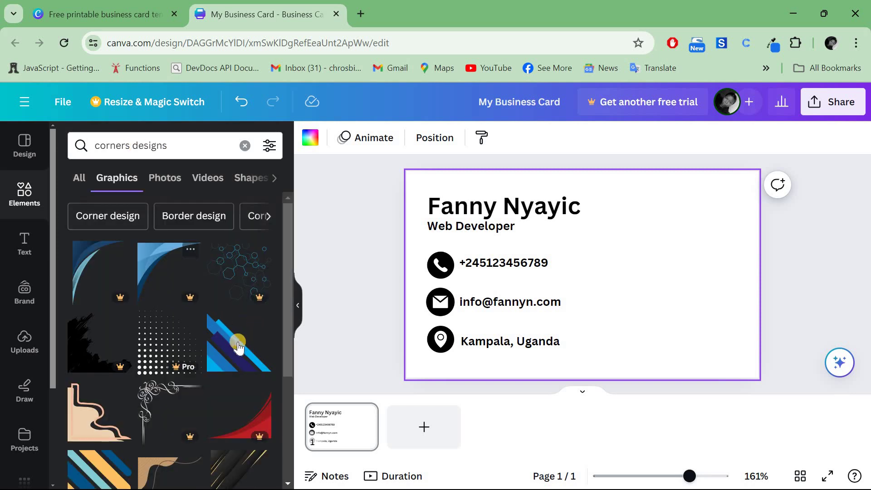
scroll(238, 346, down, 1)
scroll(237, 346, down, 1)
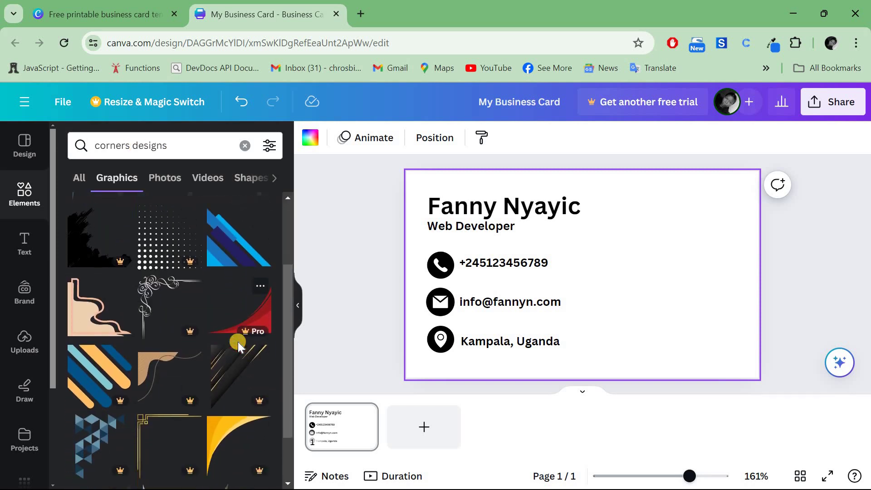
scroll(238, 346, down, 1)
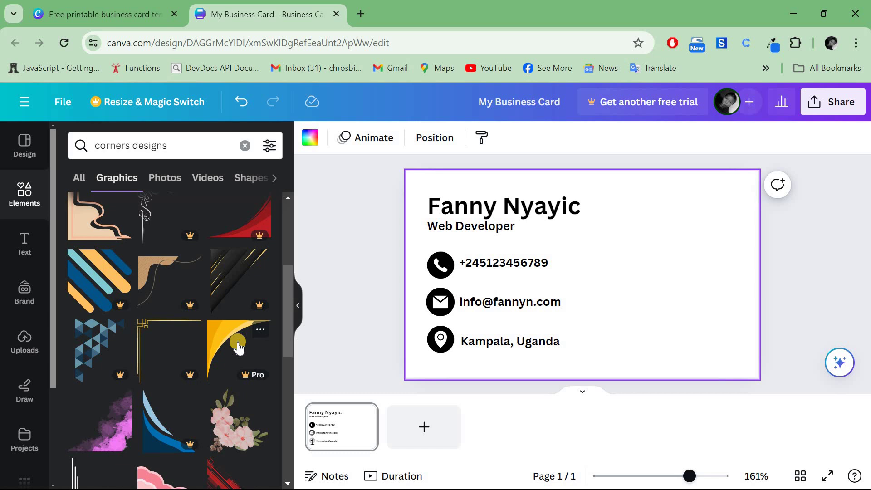
scroll(238, 346, down, 1)
scroll(238, 346, down, 2)
Search Elements for 'circular' and add the orange-and-green arc graphic.
triple_click(153, 145)
text(cir)
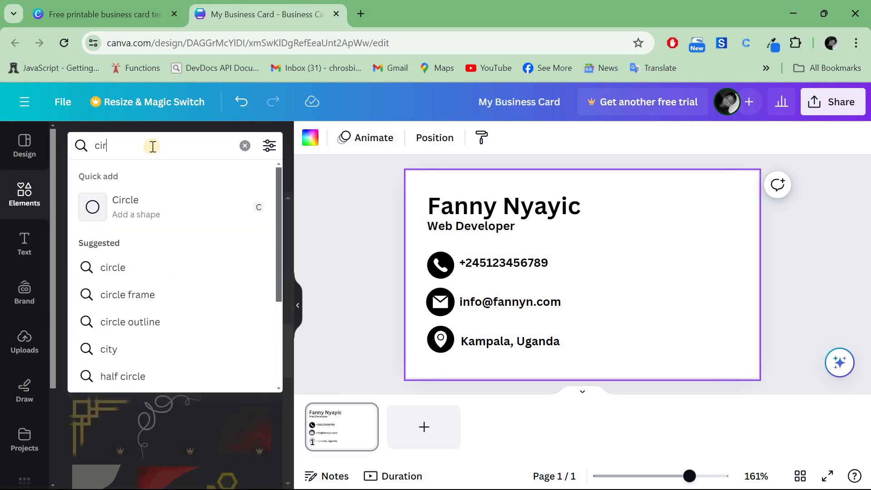
text(cular)
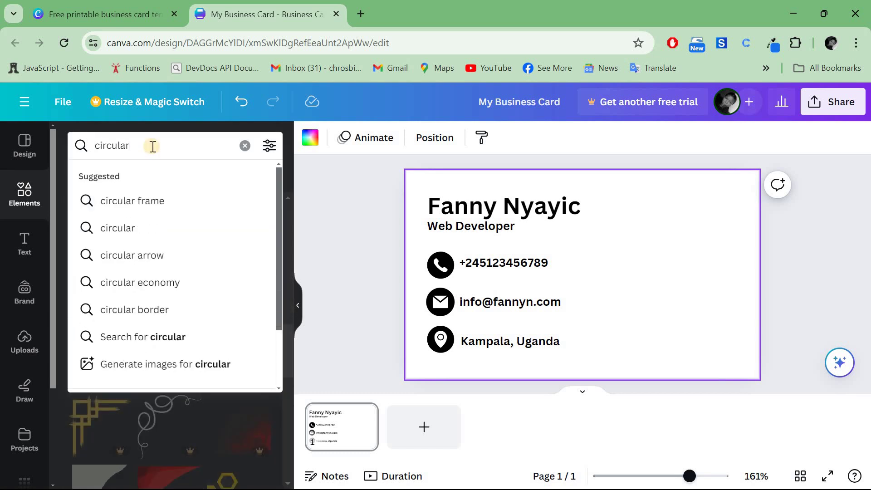
key(Return)
scroll(156, 409, down, 2)
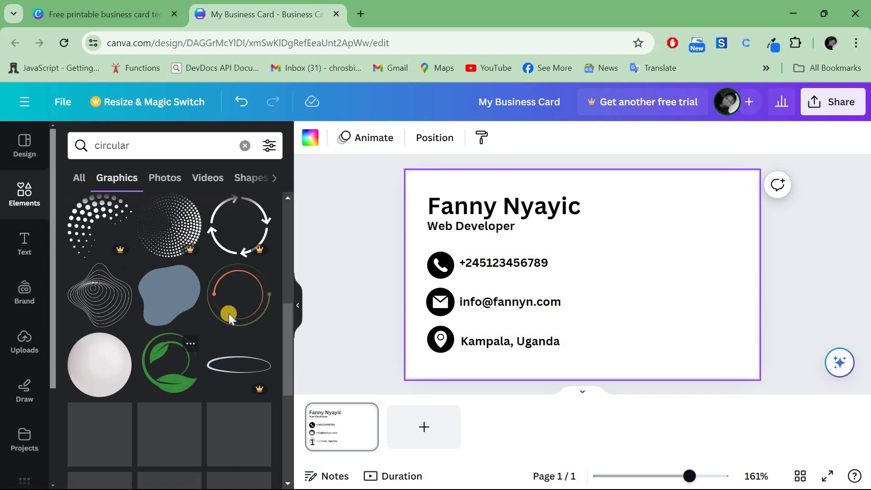
click(234, 294)
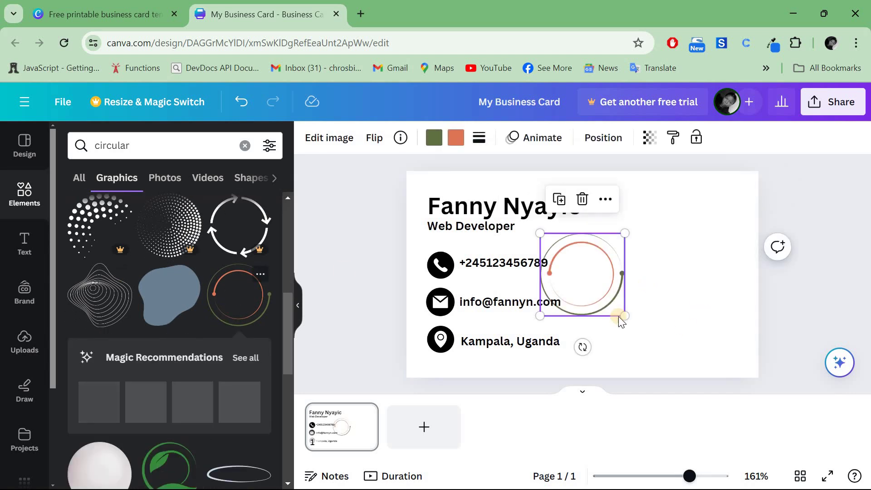
Enlarge and tilt the arc, then shift it left across the card.
drag(421, 160, 441, 133)
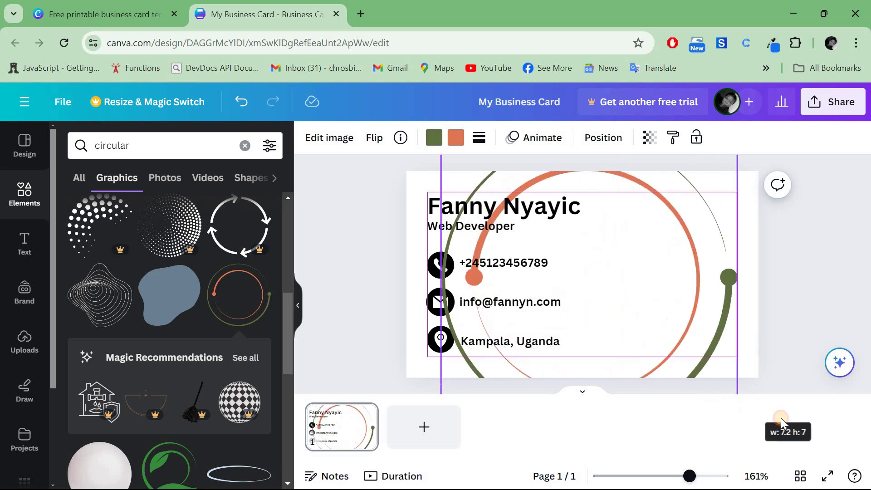
drag(766, 415, 712, 289)
drag(659, 261, 716, 208)
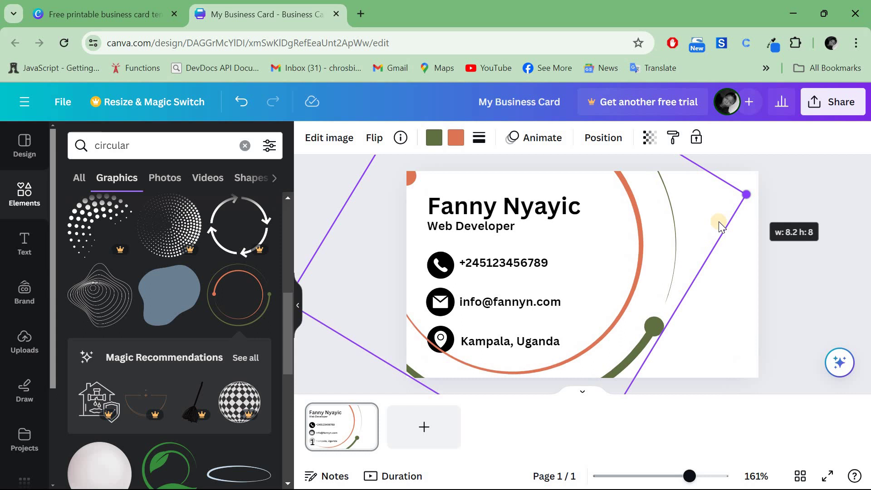
drag(734, 199, 746, 197)
drag(679, 286, 656, 288)
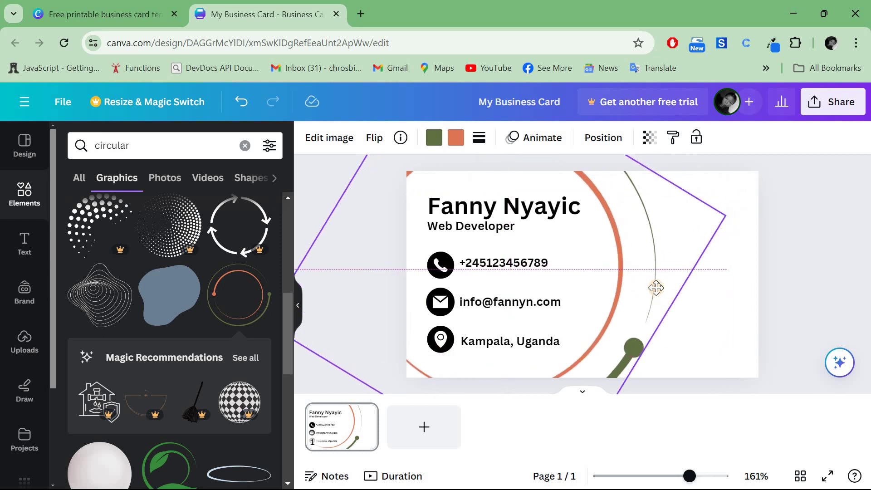
Search 'circular transparent backgrounds', adding then deleting a red gradient graphic.
triple_click(132, 146)
key(BackSpace)
text(tran)
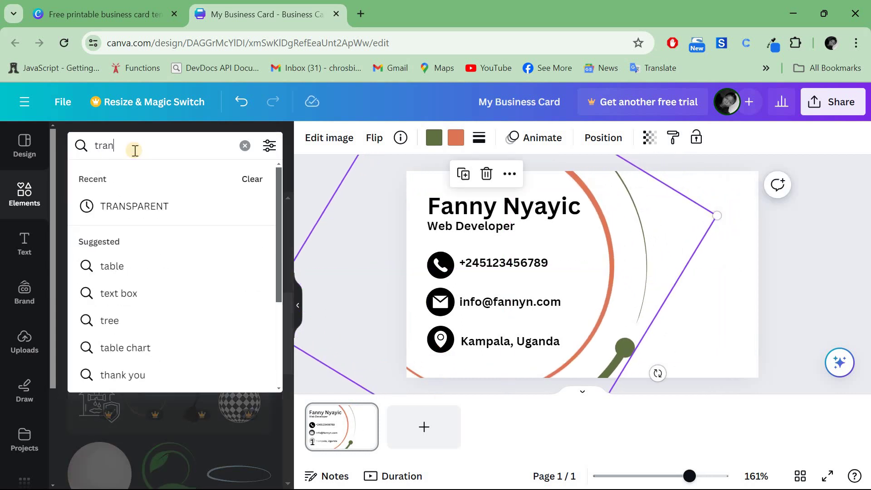
text(sparent ba)
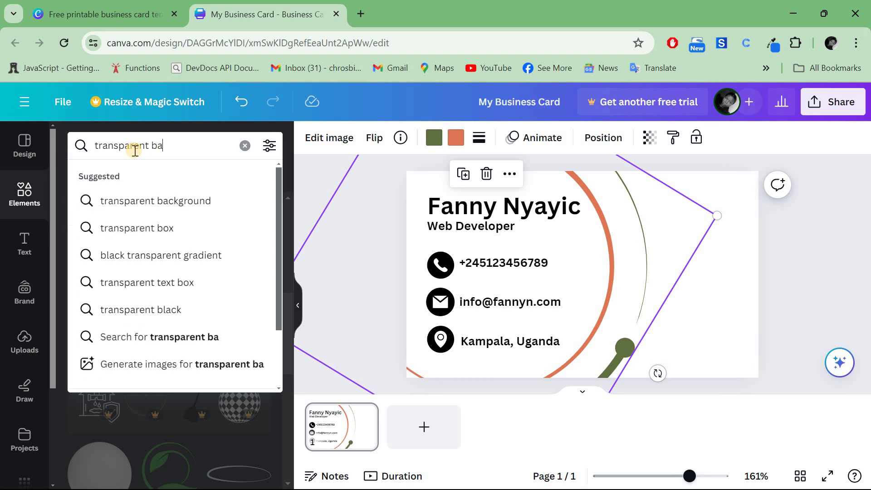
text(ckgrounds)
key(Return)
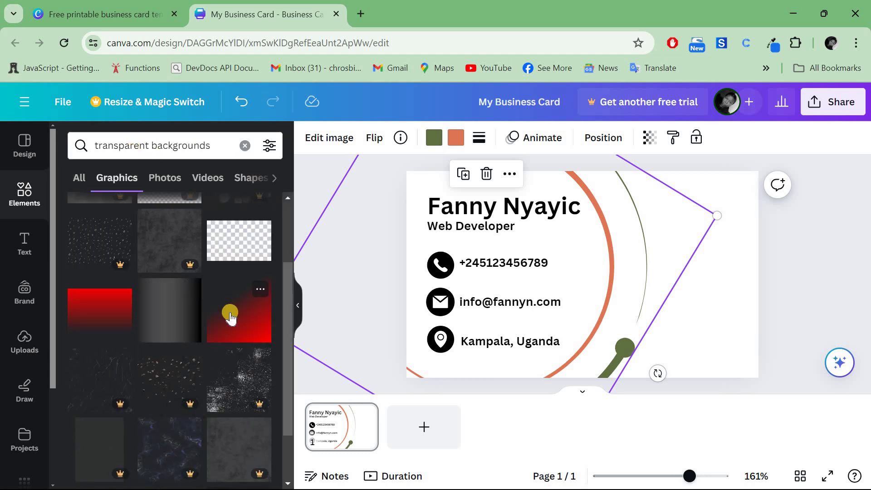
click(97, 145)
text(circular)
key(Return)
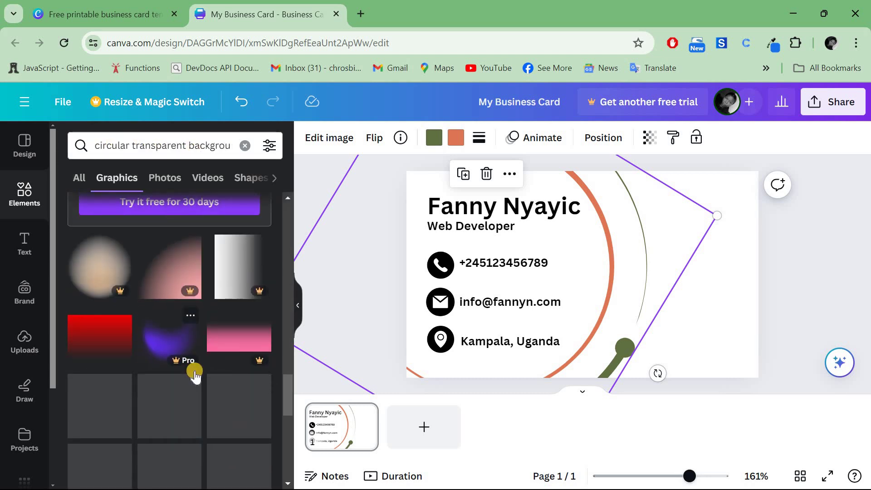
scroll(195, 367, down, 1)
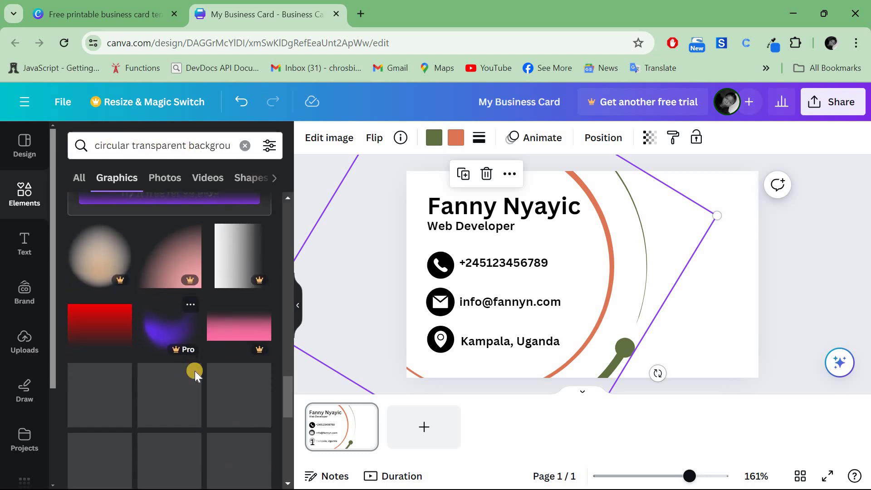
click(92, 322)
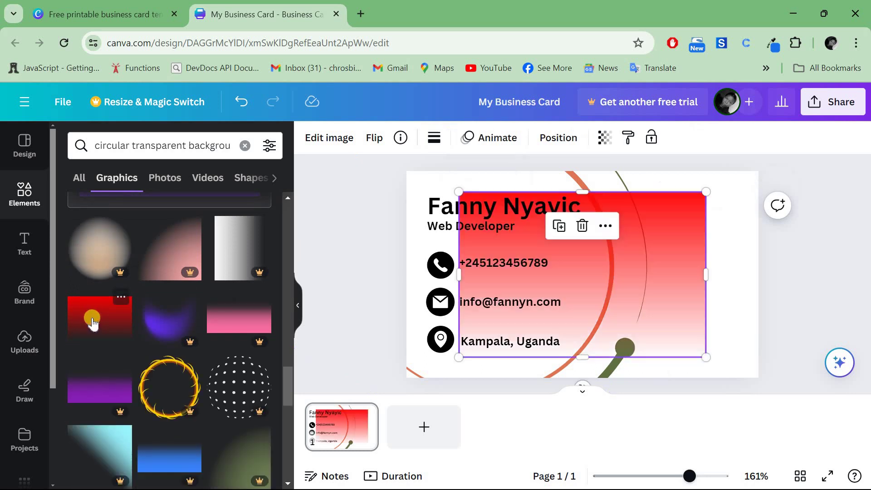
click(582, 227)
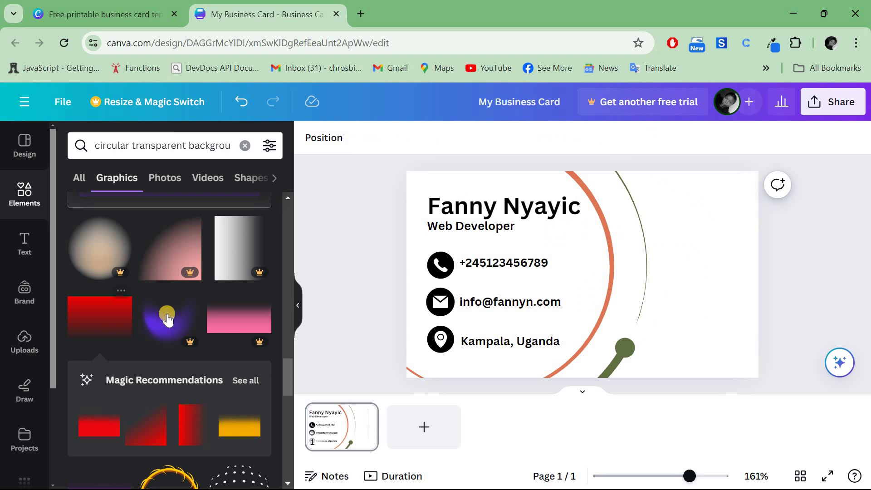
scroll(195, 397, down, 3)
Fill the card background with the olive green document colour.
click(388, 171)
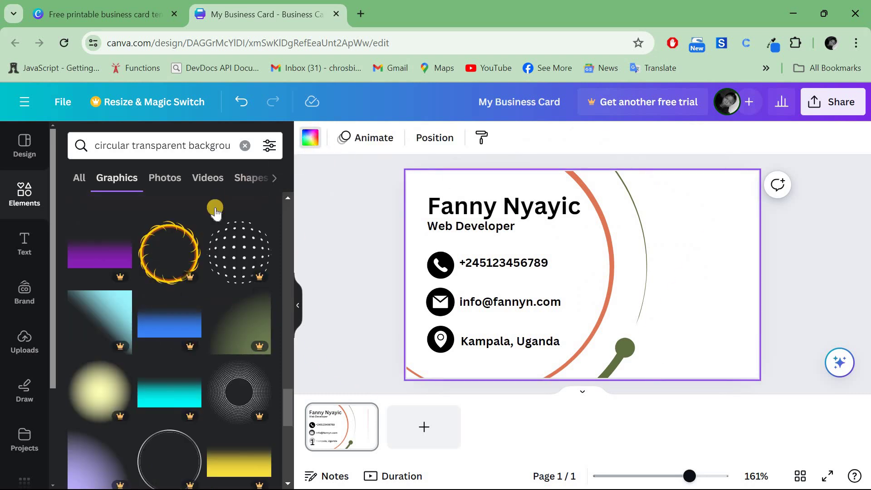
click(148, 220)
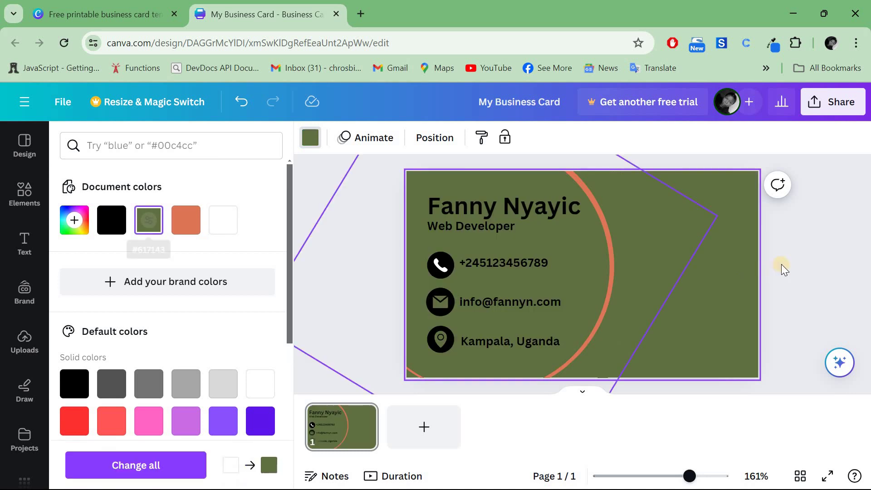
click(783, 269)
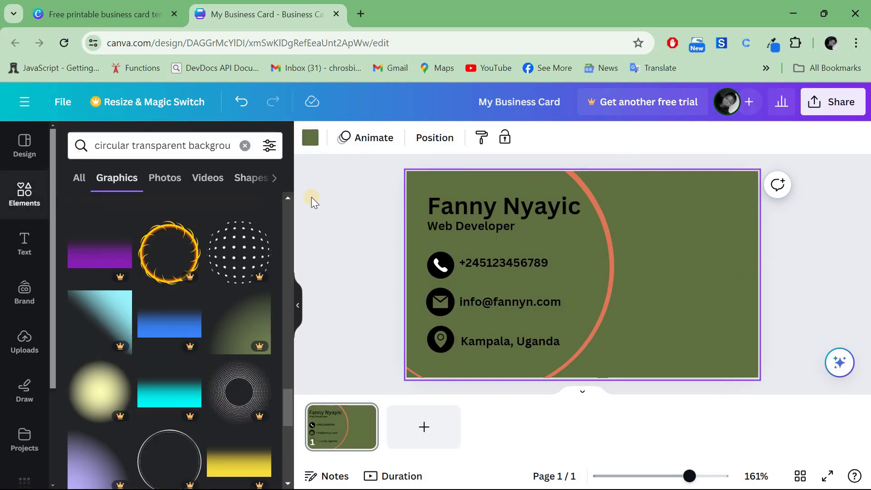
Browse the Design Styles categories until the Loud combinations appear.
click(25, 145)
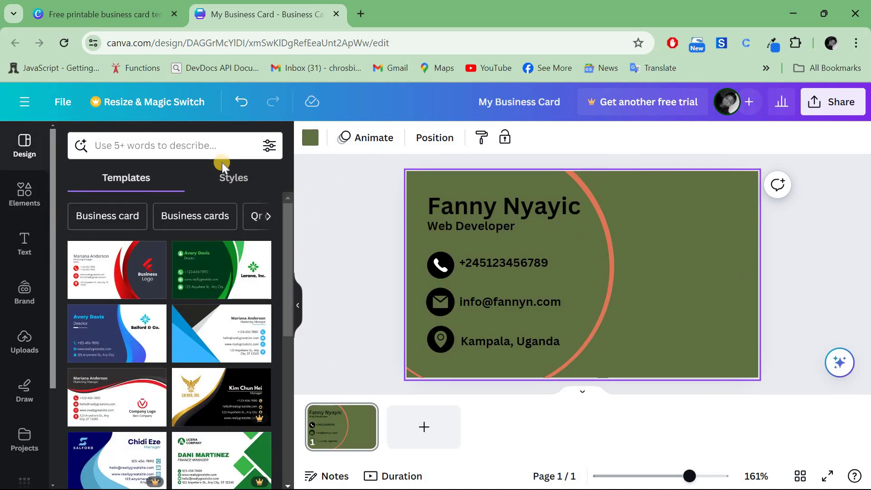
click(233, 177)
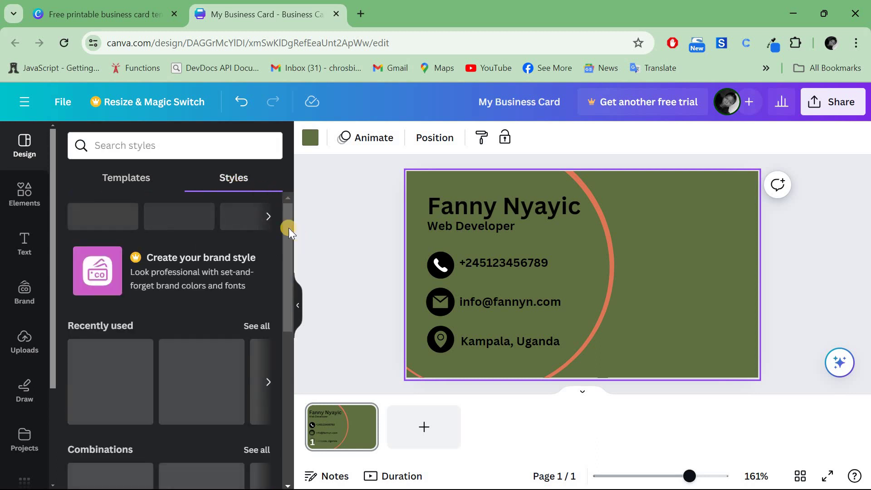
mouse_move(288, 228)
mouse_down()
mouse_move(287, 346)
mouse_move(281, 182)
mouse_up()
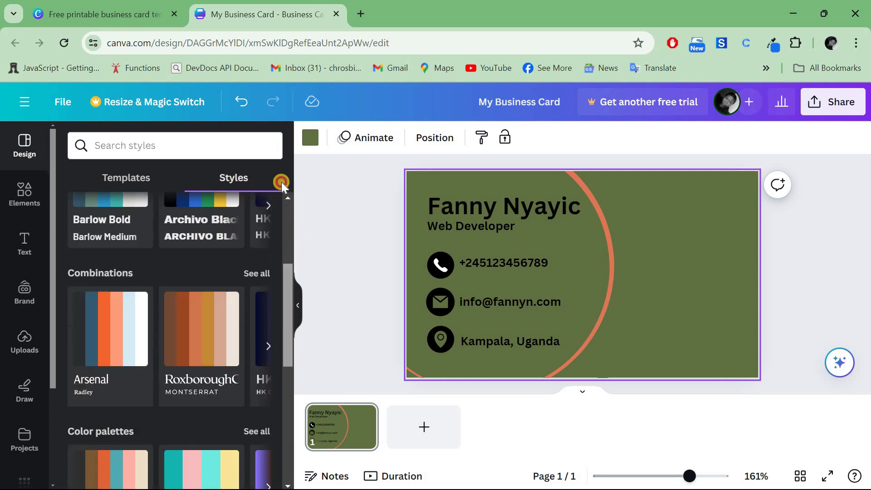
click(247, 217)
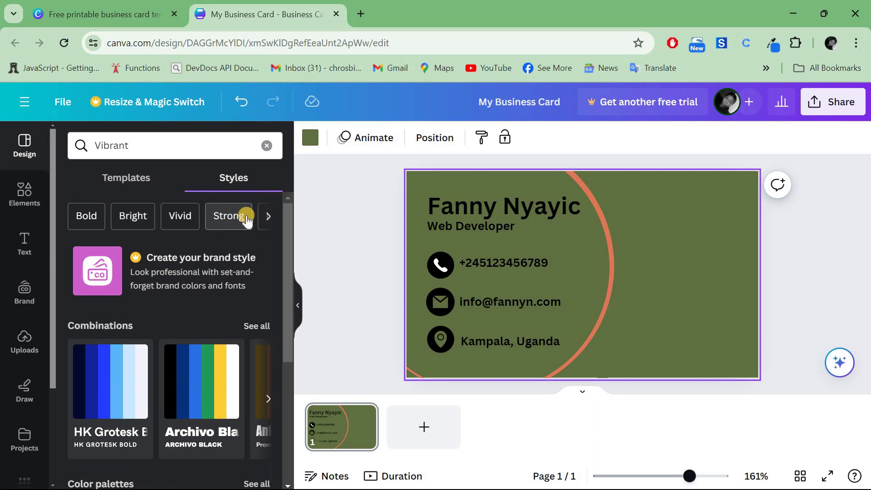
click(230, 215)
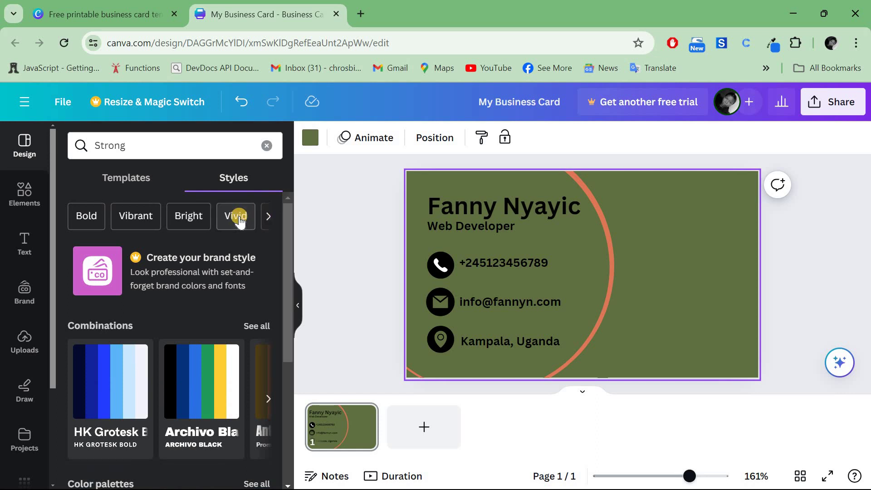
click(238, 218)
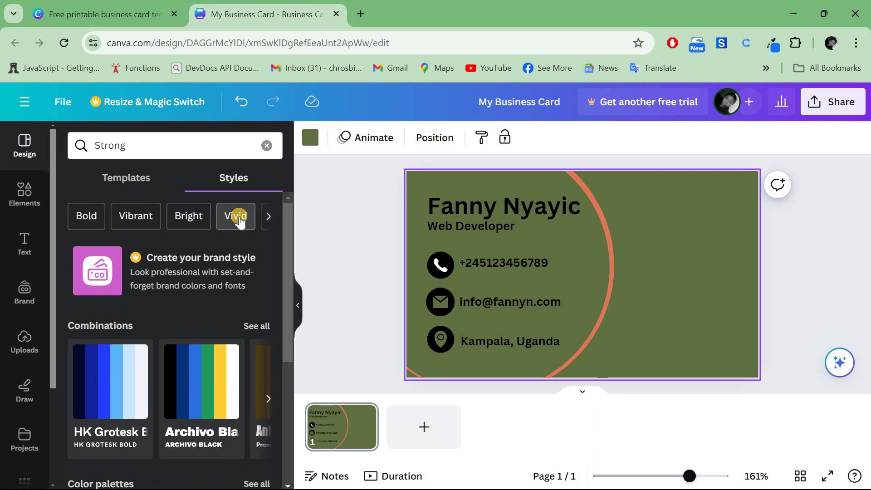
click(269, 218)
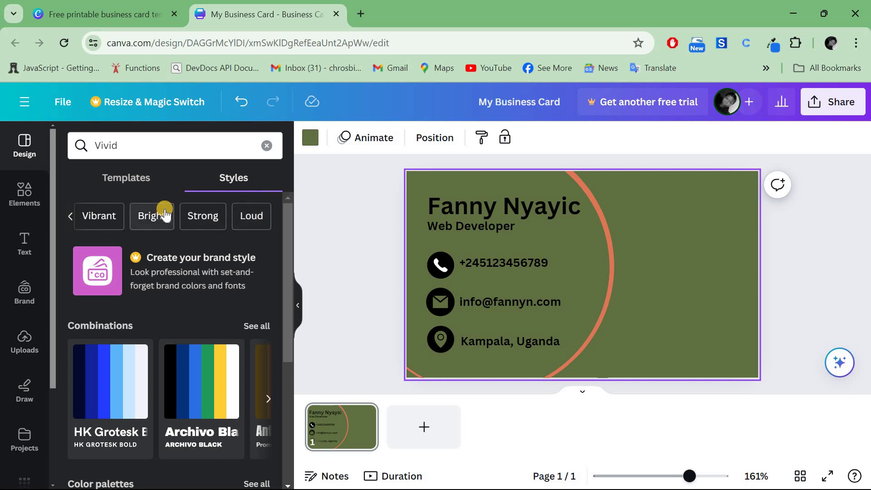
click(203, 218)
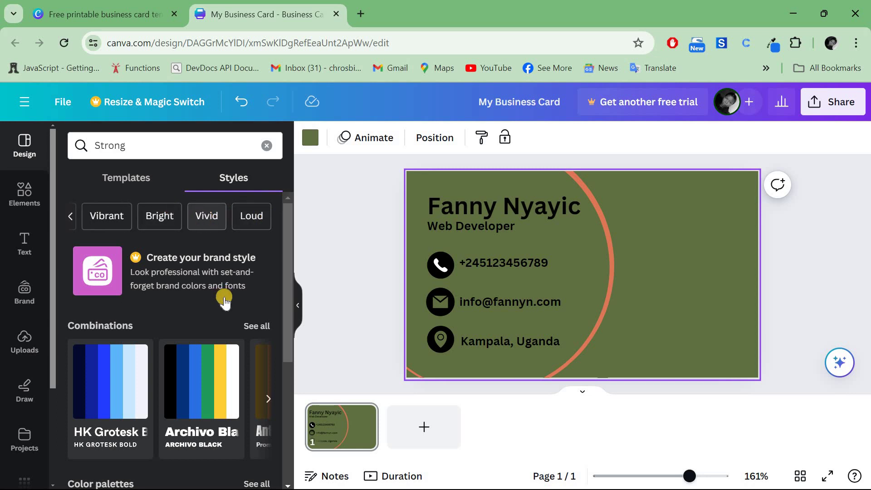
click(251, 216)
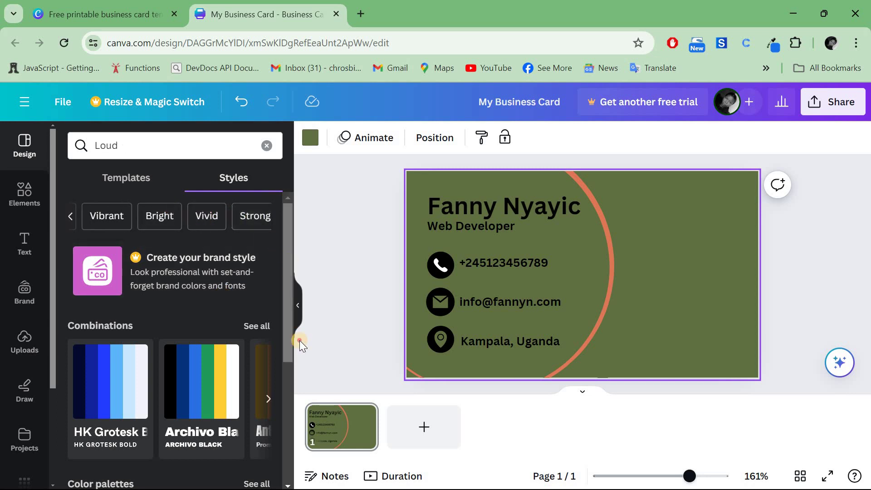
drag(299, 340, 299, 348)
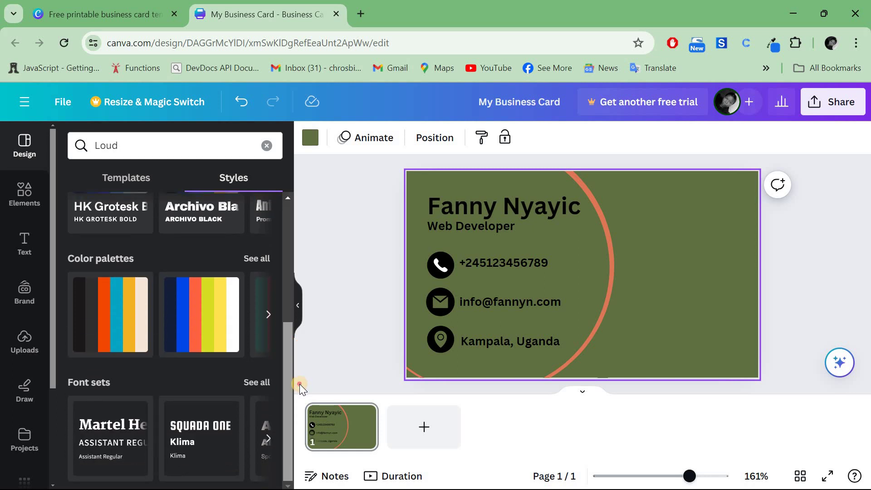
drag(299, 382, 293, 294)
scroll(293, 294, up, 2)
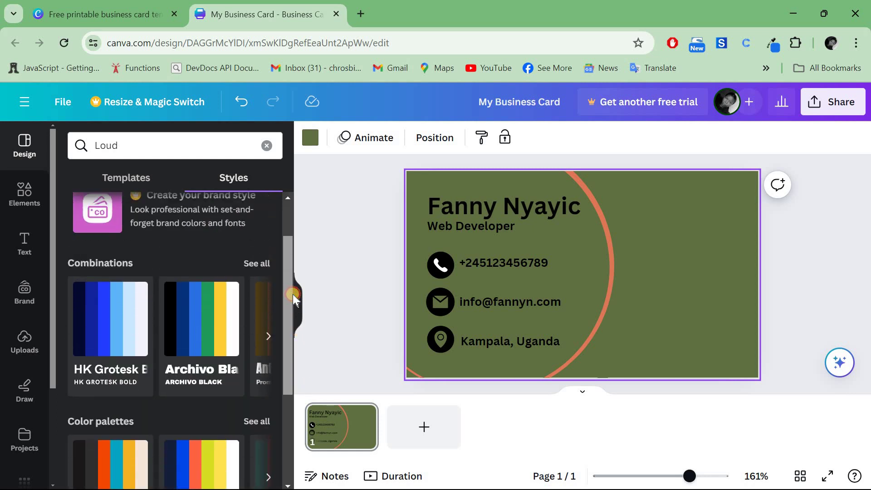
scroll(255, 313, up, 1)
Apply the Glacial Indi Loud combination and shuffle its colours several times.
click(255, 322)
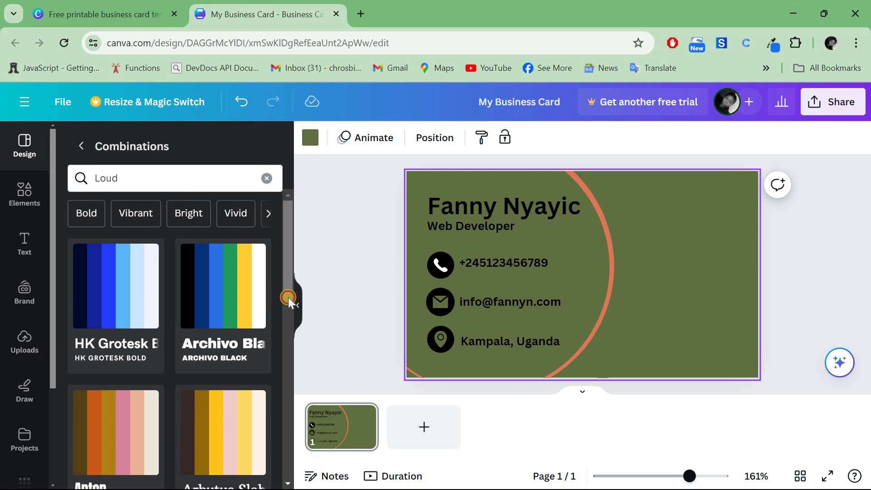
drag(288, 297, 295, 455)
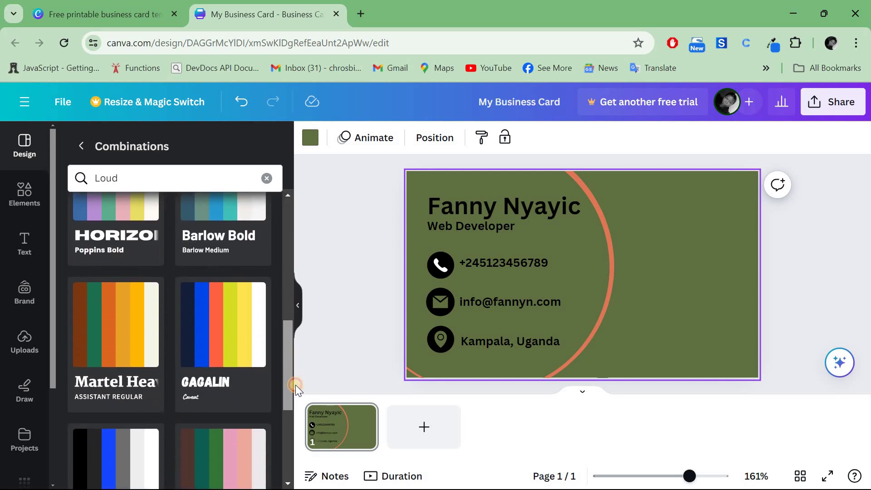
scroll(295, 455, down, 1)
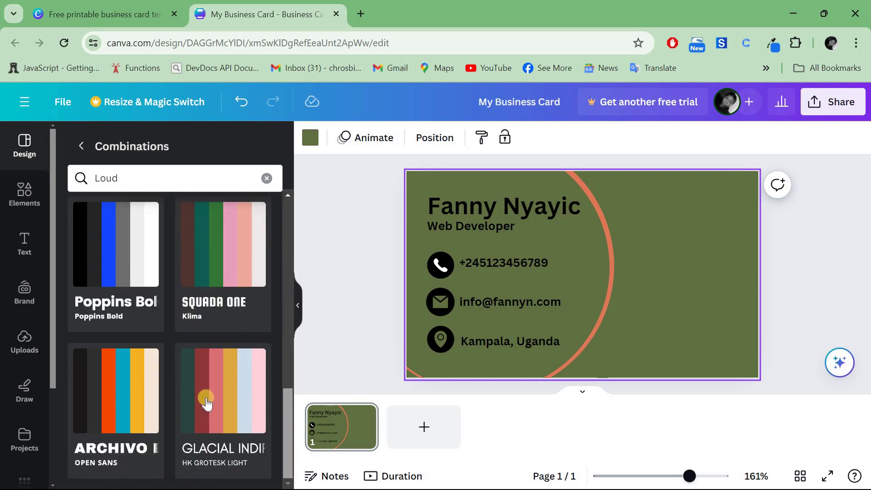
click(230, 399)
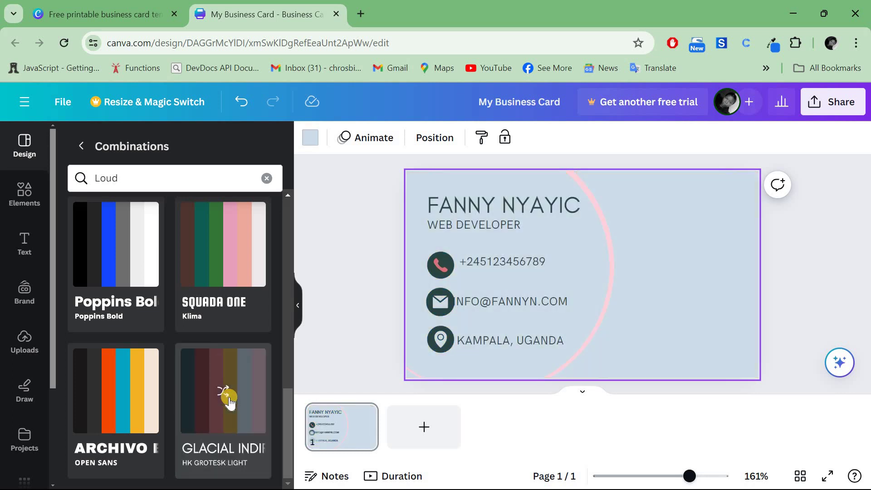
click(230, 400)
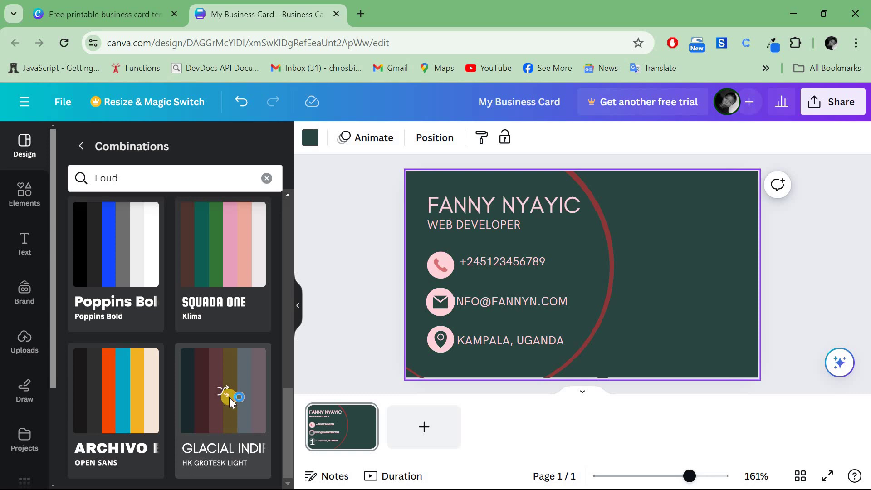
click(229, 402)
click(230, 400)
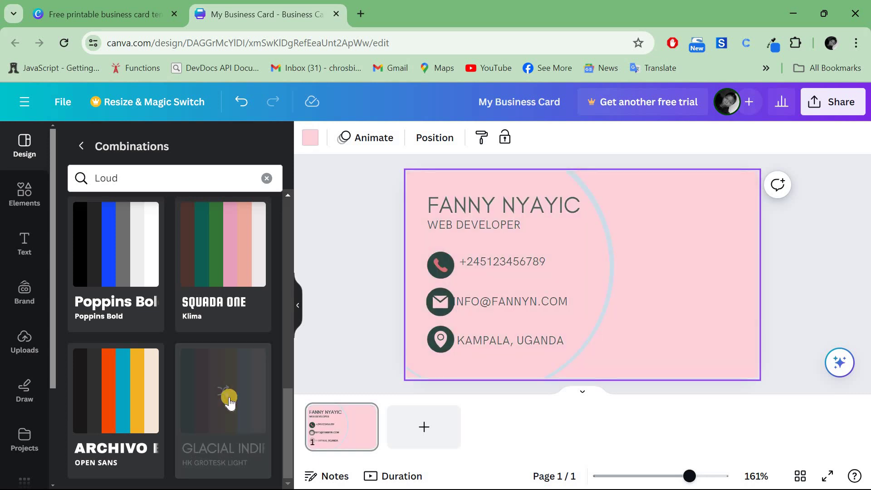
Set the card background to dark green #2b4743.
click(308, 139)
click(117, 221)
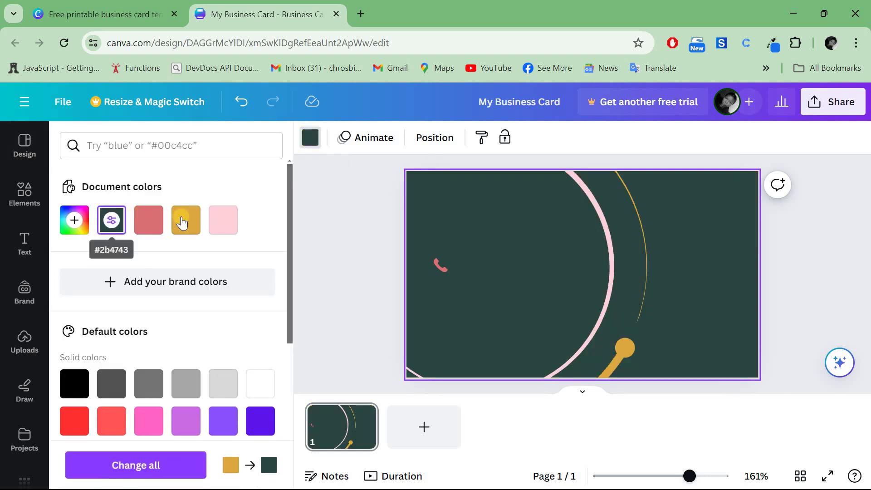
key(Escape)
click(24, 193)
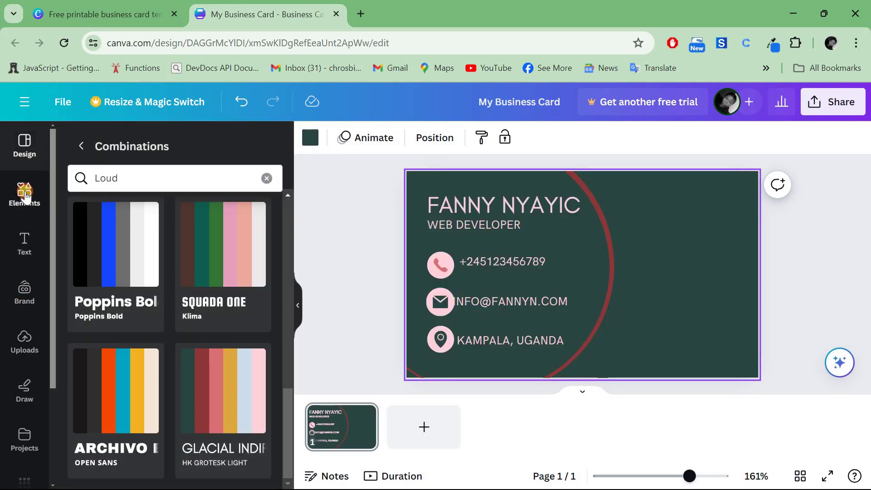
Add a blob from 'background graphics', enlarge it over the card's right side, and send it backward.
click(125, 144)
text(bac)
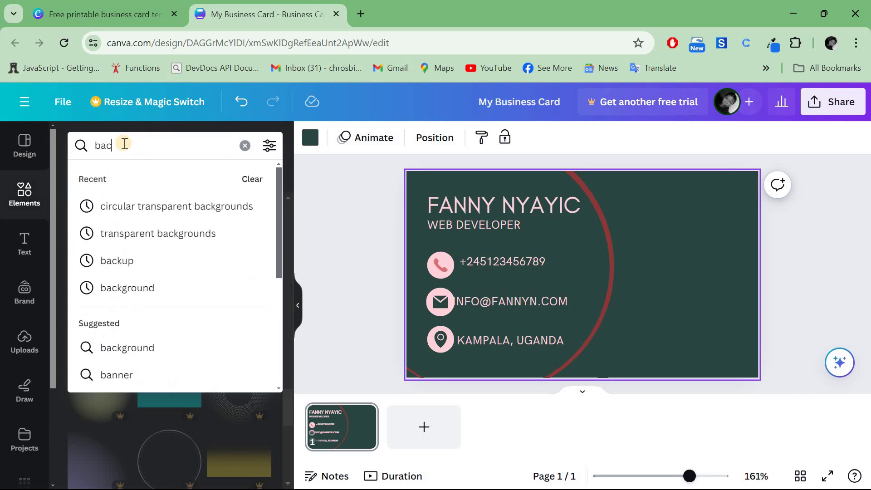
text(ground graph)
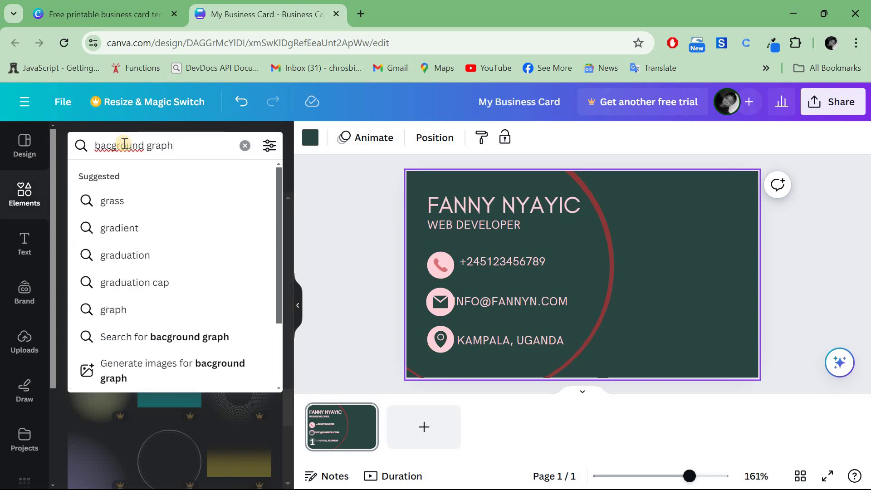
text(ics)
key(Return)
click(168, 350)
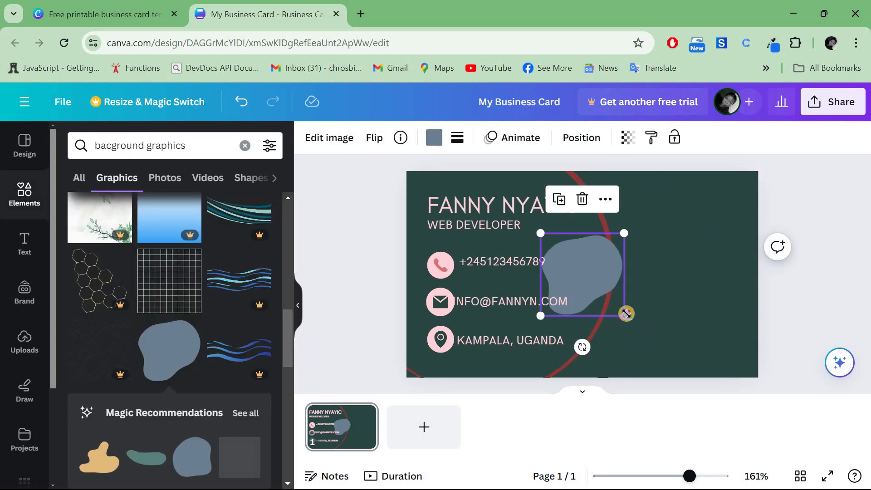
drag(625, 314, 685, 316)
right_click(685, 315)
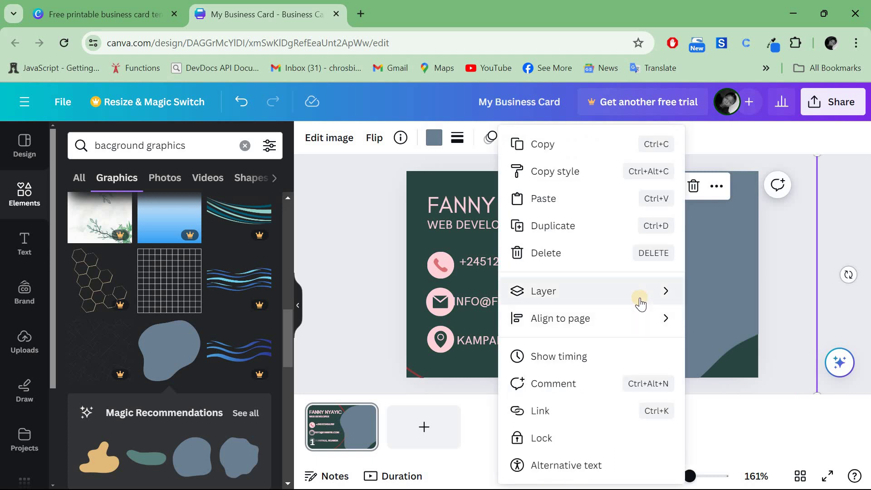
mouse_move(586, 291)
click(705, 346)
Apply Glacial Indi, nudge the blob lower, and shuffle to mustard with dark green.
click(26, 143)
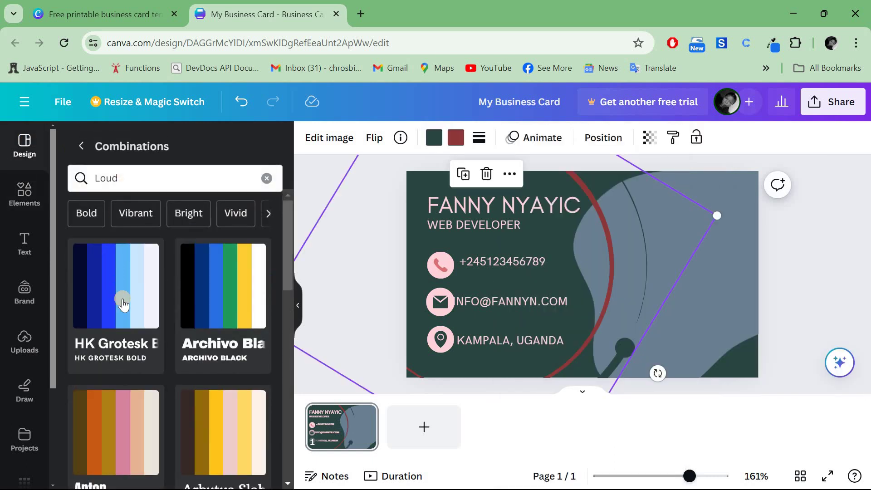
scroll(227, 443, down, 5)
scroll(226, 443, down, 1)
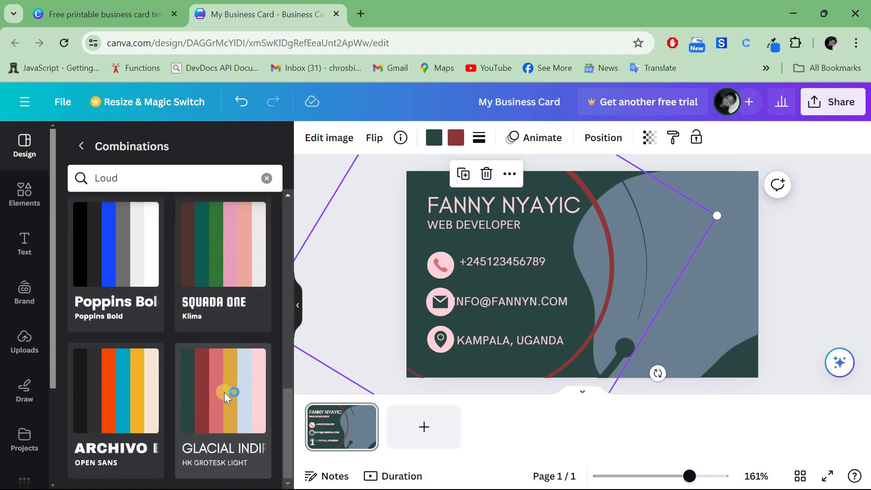
click(224, 392)
mouse_move(656, 254)
mouse_down()
mouse_move(656, 277)
mouse_move(655, 259)
mouse_up()
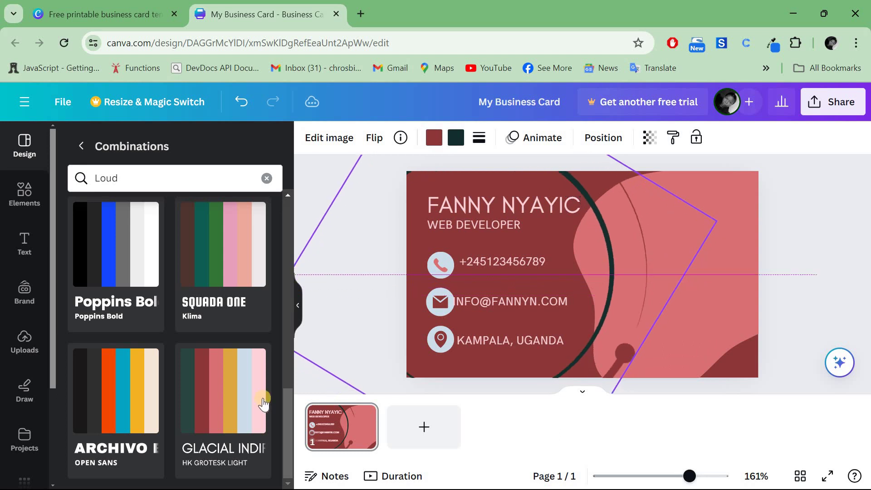
click(214, 382)
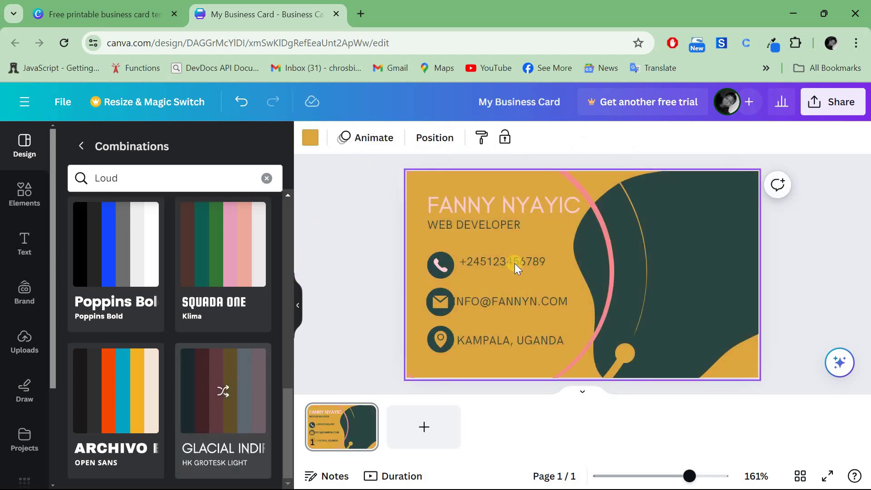
Shift the email and Kampala address lines right to align with the phone number.
click(515, 263)
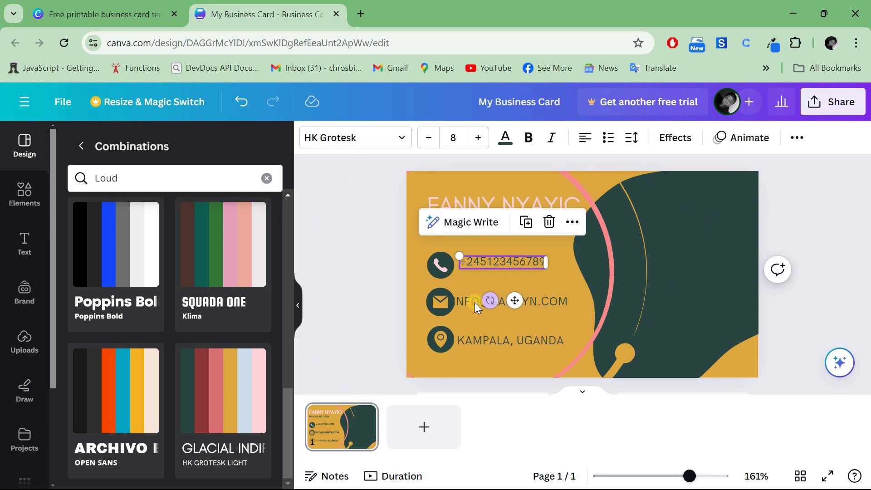
click(474, 302)
drag(477, 303, 481, 306)
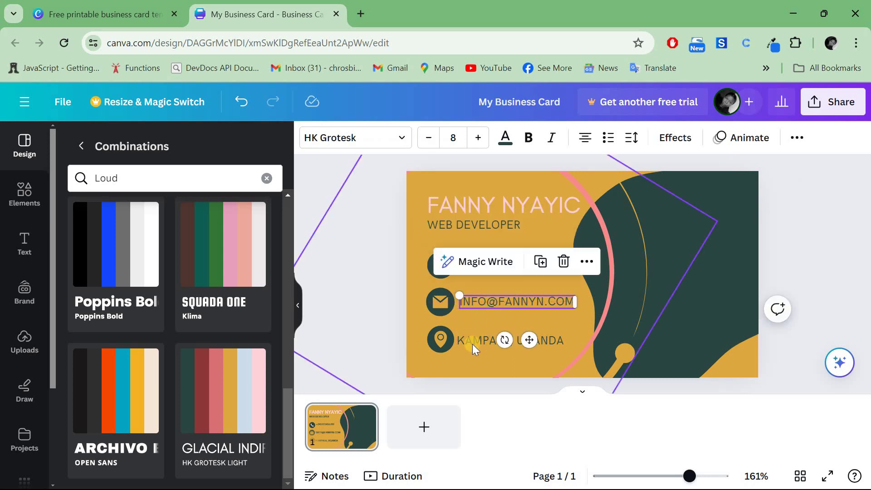
drag(474, 344, 476, 344)
click(713, 262)
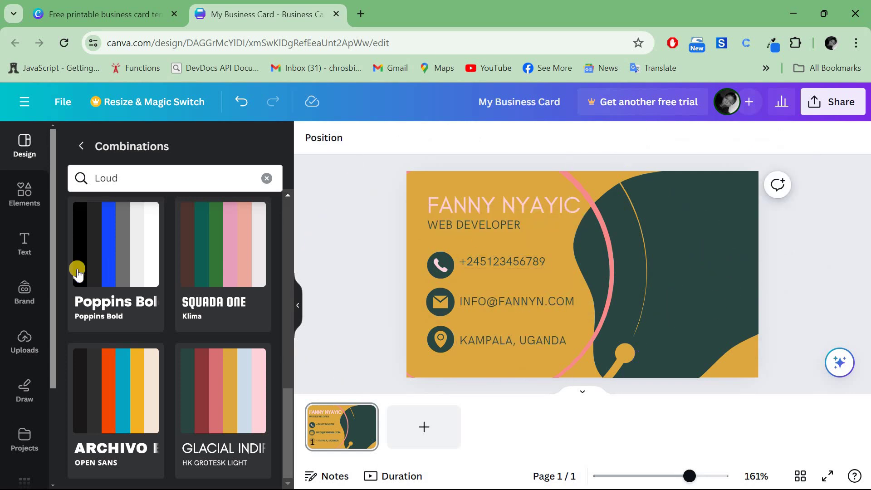
Add a 'Your Logo' heading and move it onto the dark green shape.
click(23, 245)
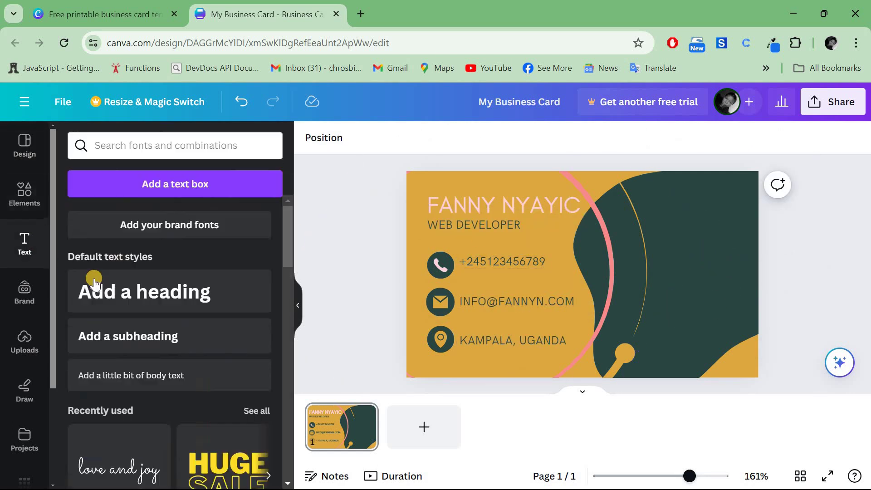
click(146, 292)
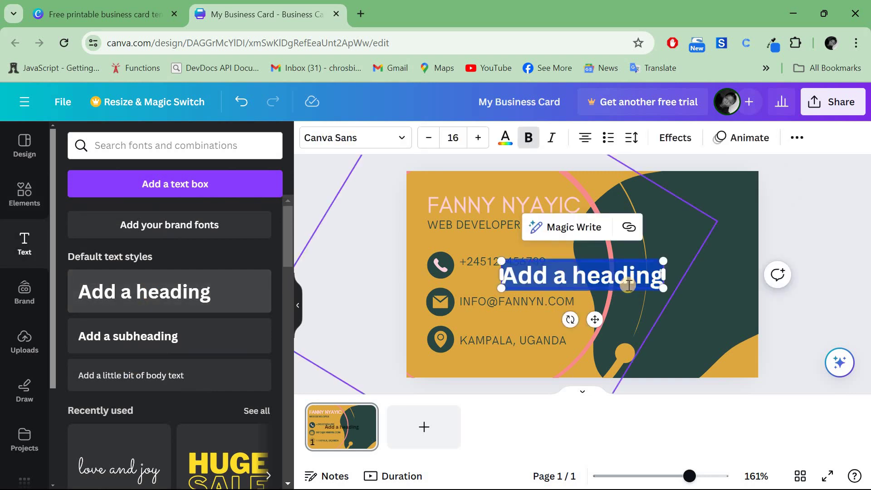
text(Your)
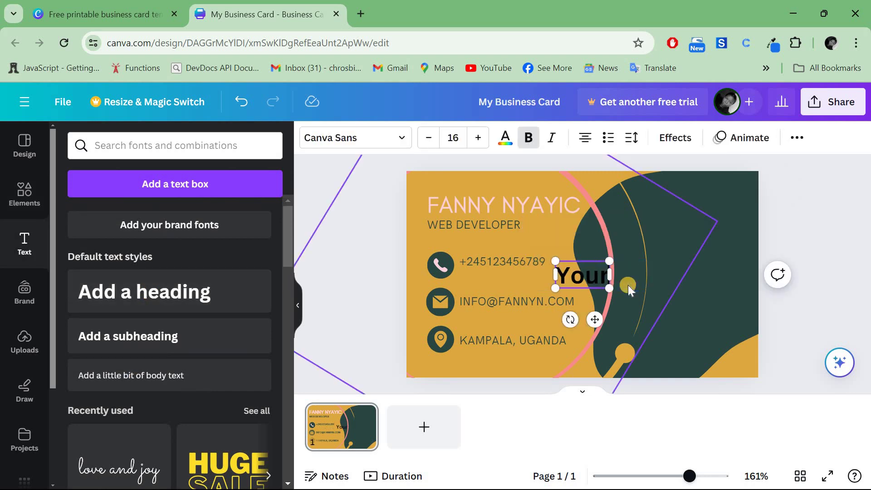
text( Logo)
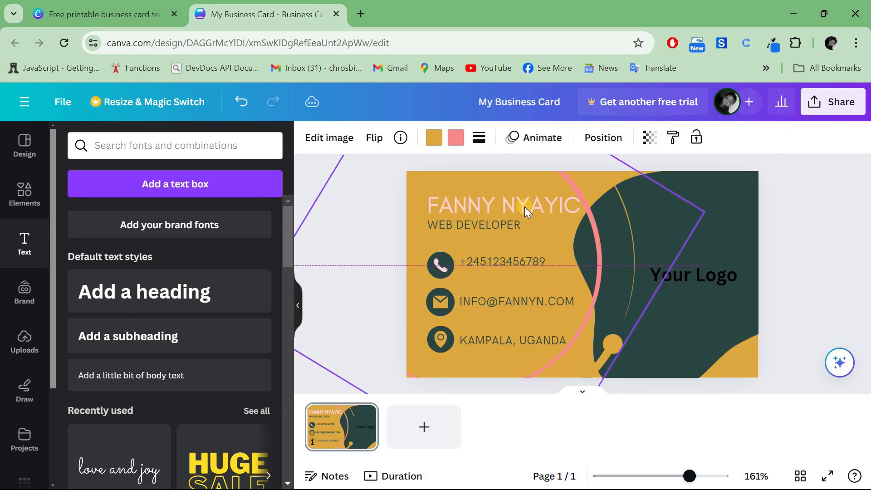
drag(524, 207, 513, 201)
click(512, 200)
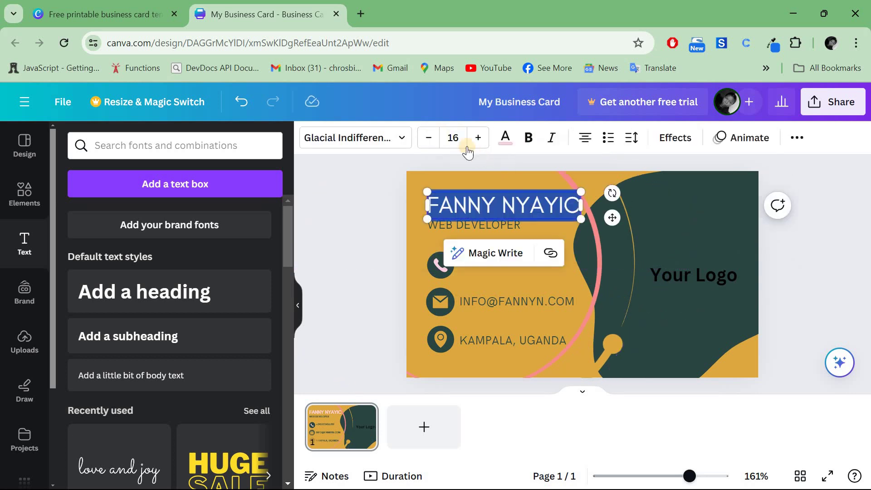
click(429, 141)
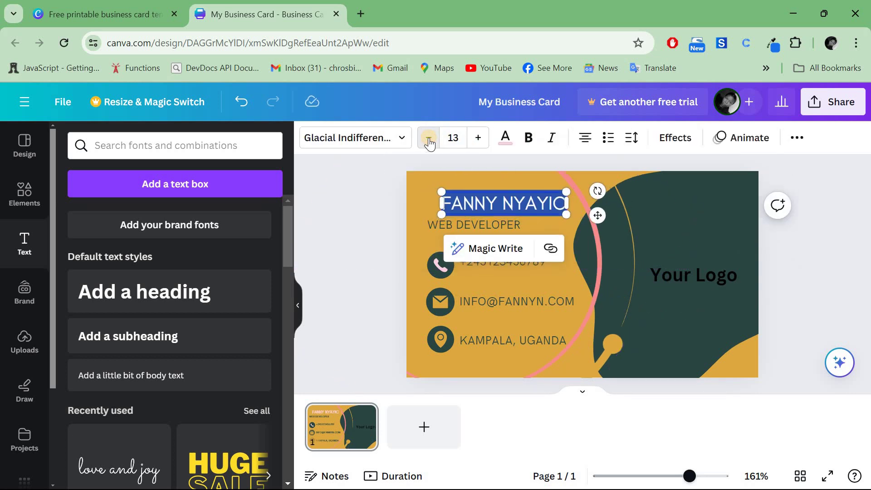
key(Escape)
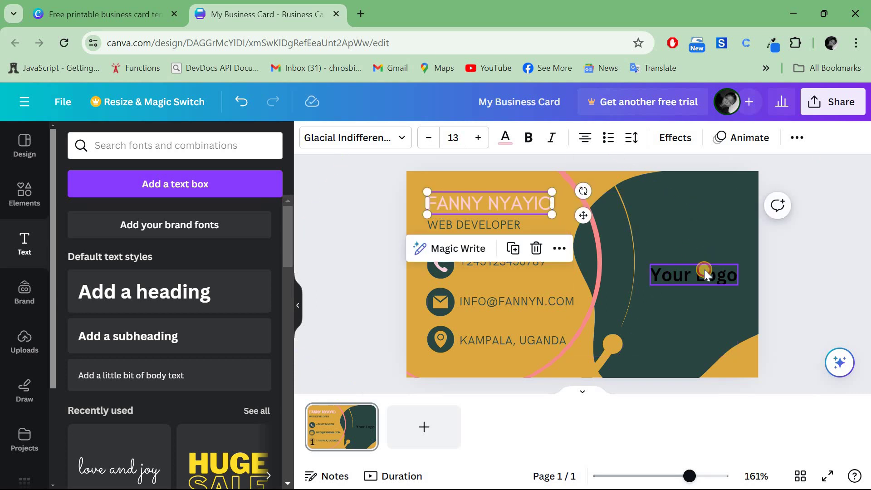
click(703, 270)
drag(700, 272, 699, 266)
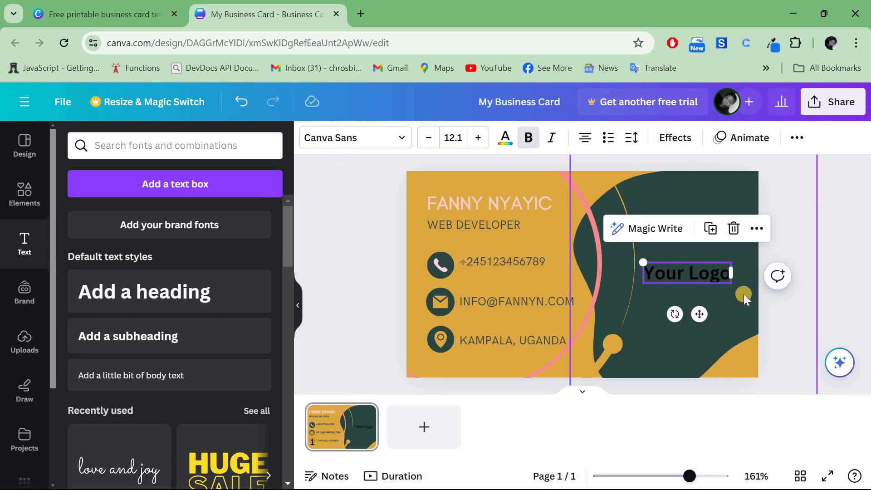
Shuffle the Glacial Indifference combination until the card is maroon and pale pink.
click(26, 149)
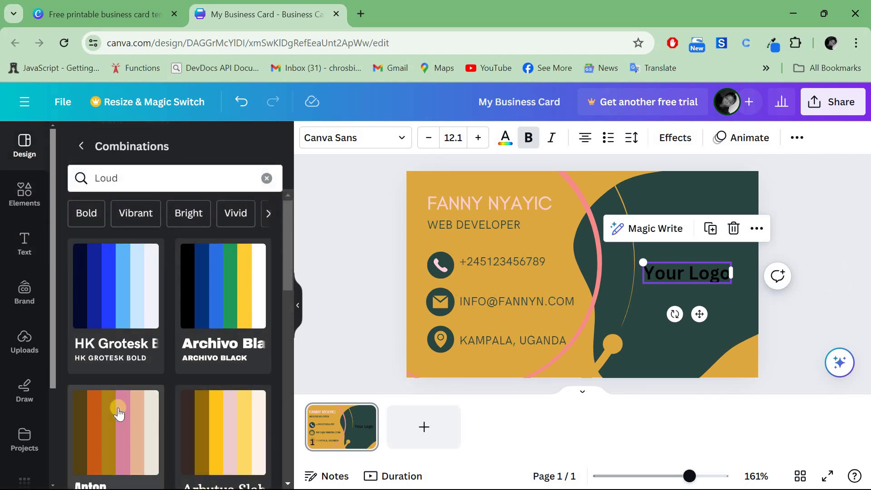
scroll(170, 405, down, 5)
click(220, 398)
click(220, 398)
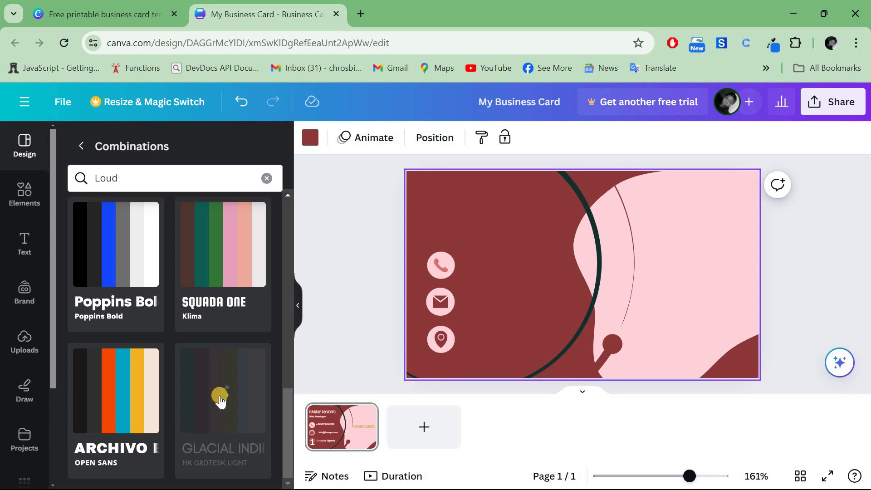
click(221, 399)
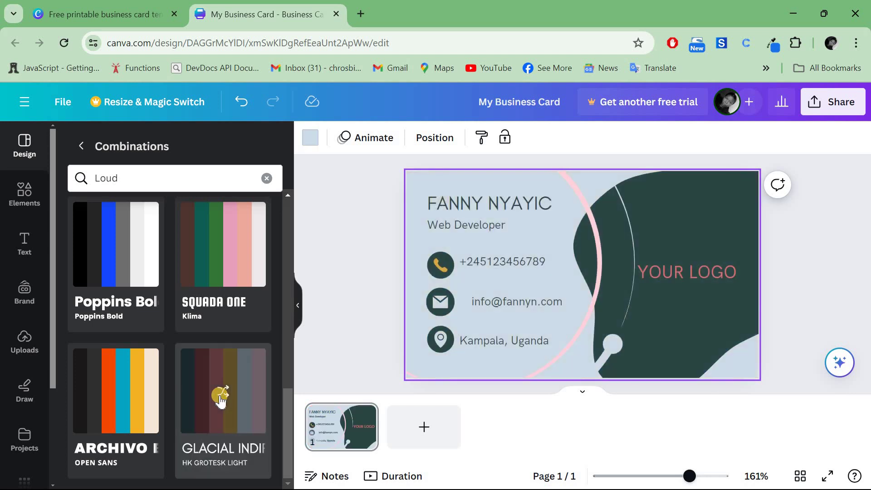
click(441, 270)
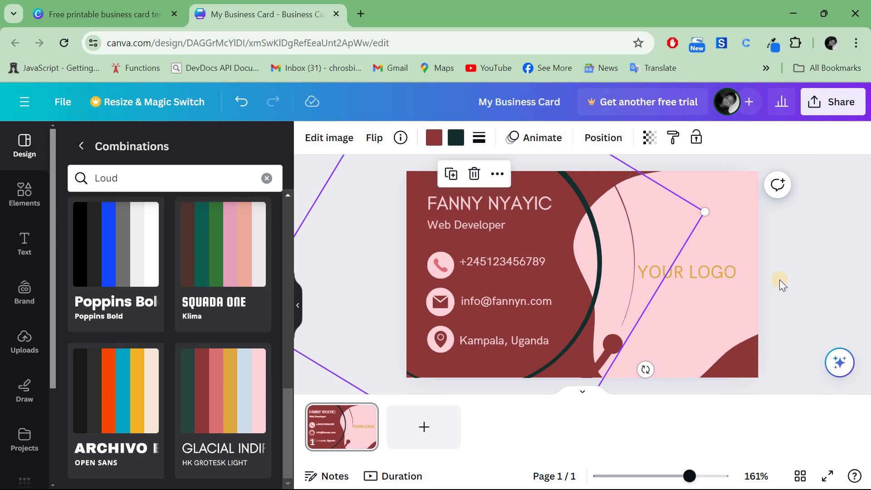
scroll(779, 282, down, 2)
scroll(780, 282, up, 2)
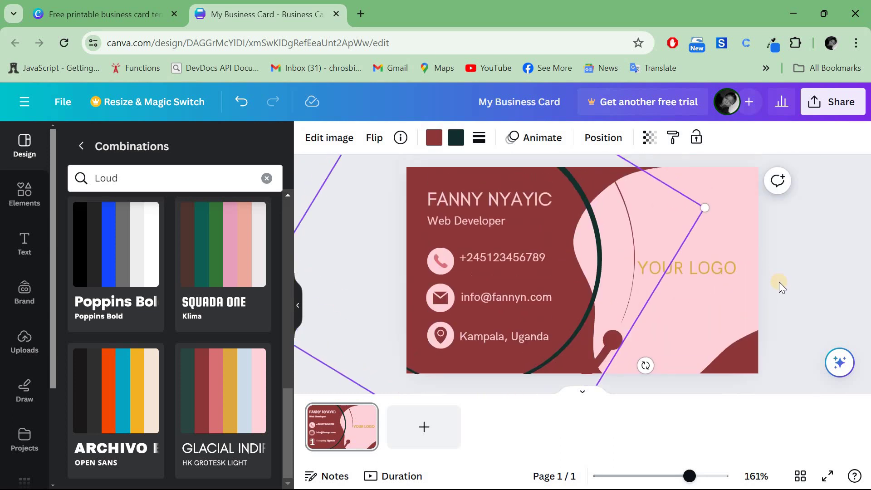
click(727, 179)
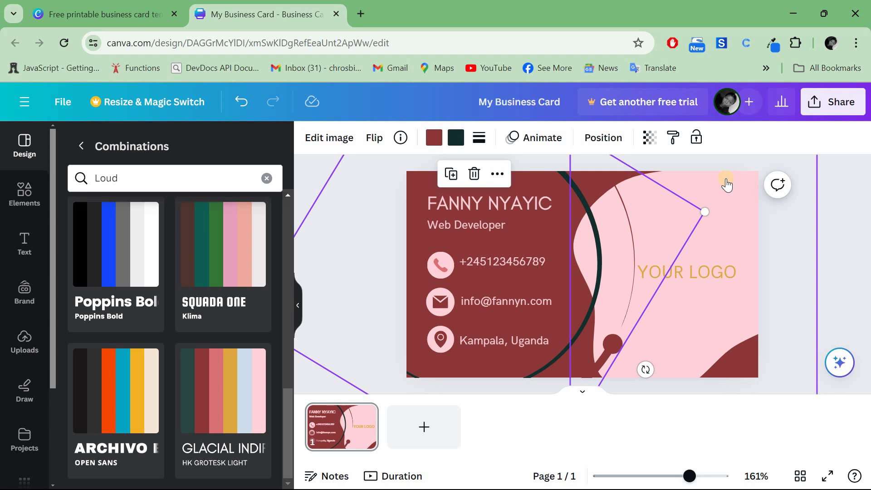
Add a second page with a 'Services' heading near the top.
click(424, 426)
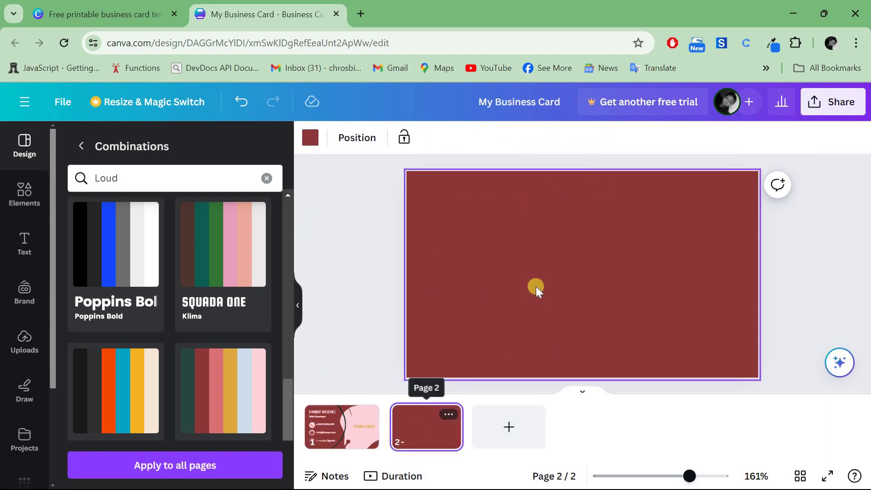
click(24, 245)
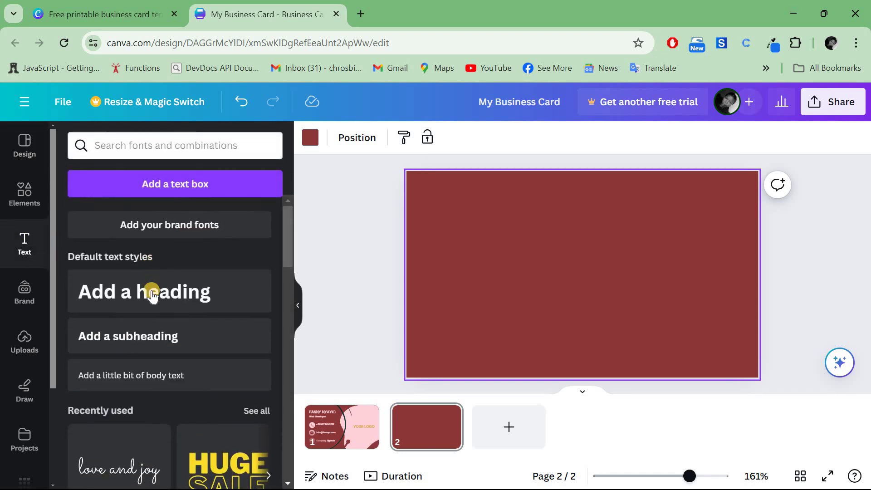
text(Services)
drag(459, 204, 459, 198)
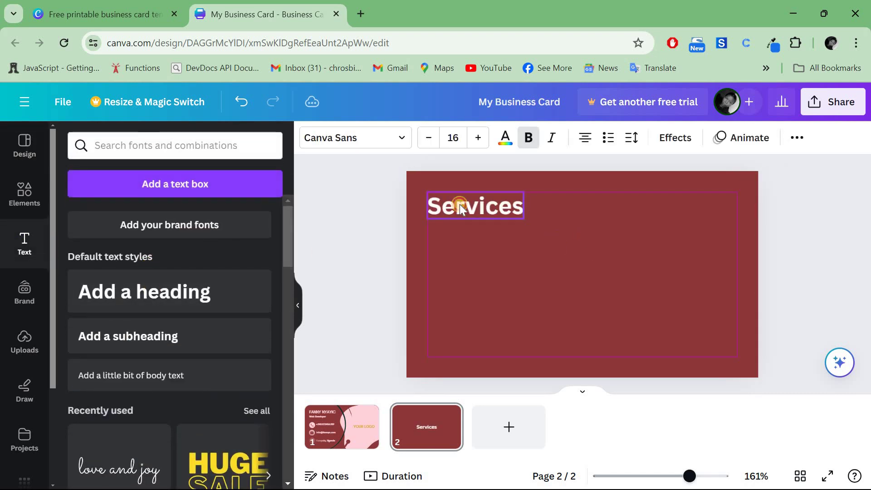
Place a bulleted list of Service 1, Service 2 and Service 3 under the heading.
drag(125, 370, 493, 230)
text(Servic)
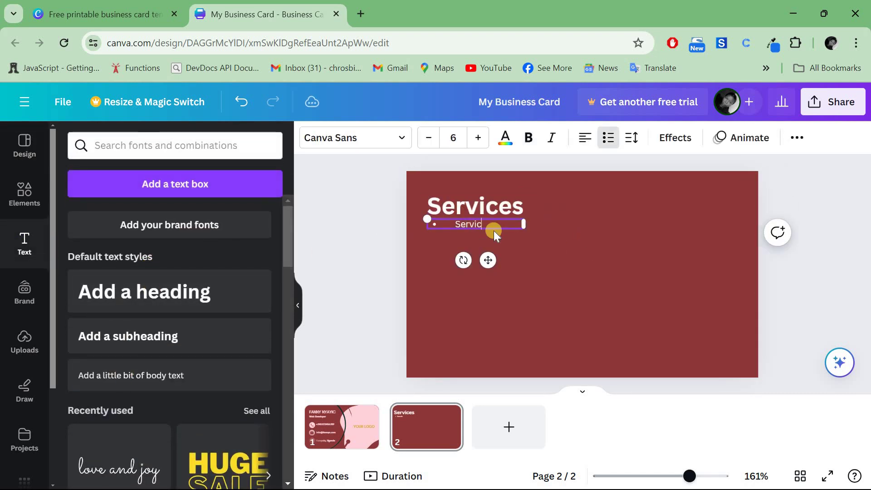
text( 1)
key(Return)
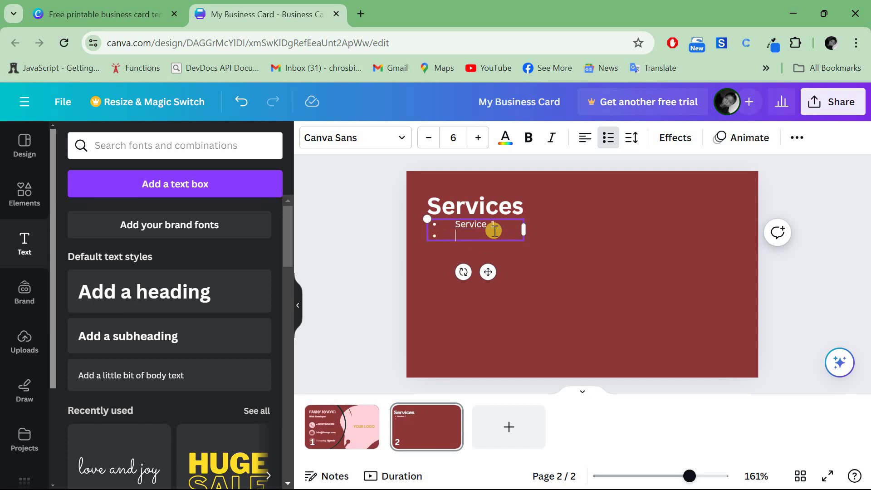
key(Return)
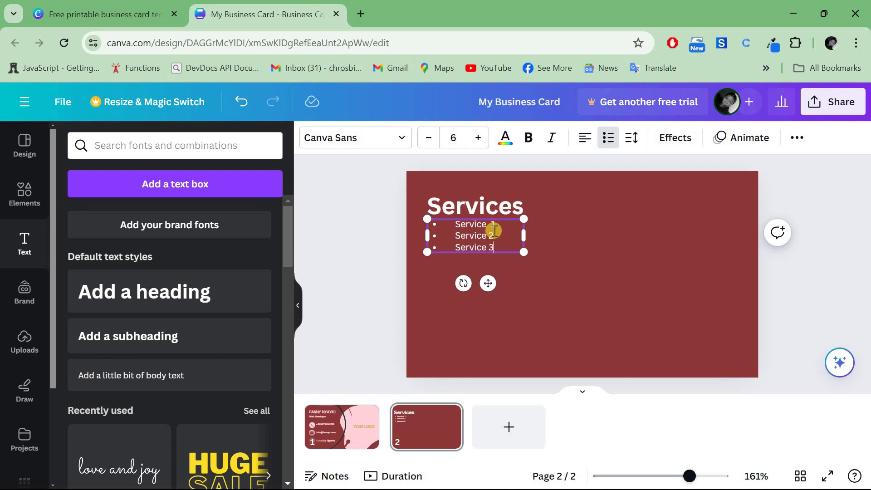
key(Escape)
drag(482, 230, 485, 231)
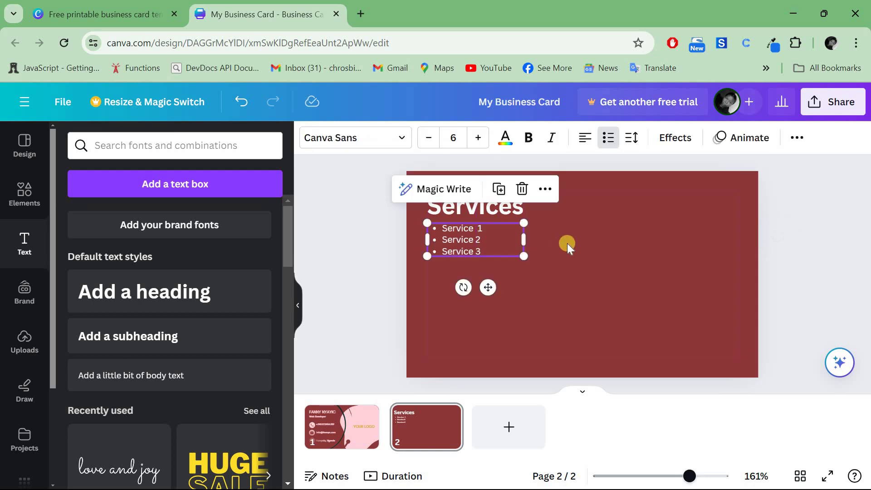
click(476, 202)
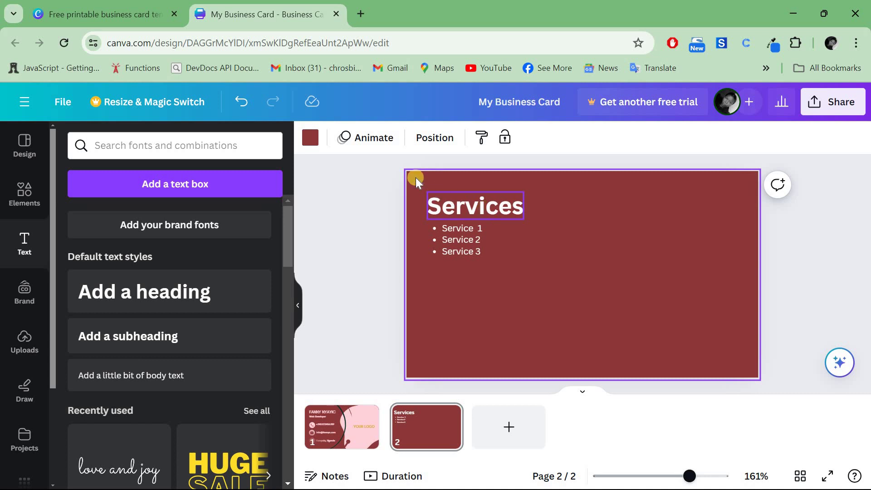
Shuffle page 2's combination to maroon with an uppercase, lighter-font SERVICES heading.
click(24, 148)
scroll(188, 389, down, 5)
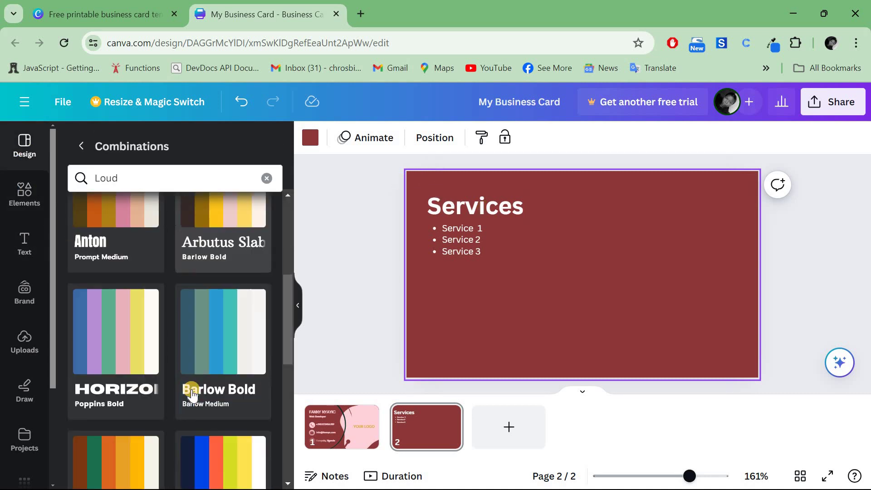
scroll(188, 389, down, 1)
scroll(209, 423, down, 1)
click(209, 425)
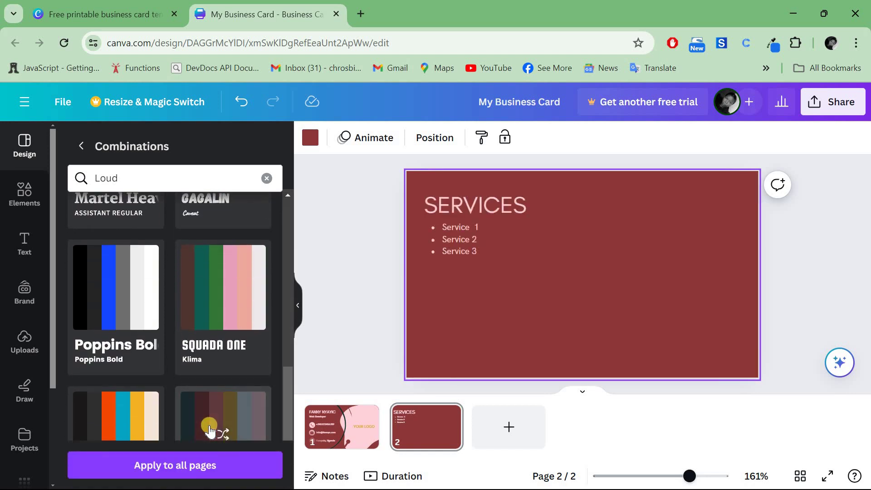
click(209, 426)
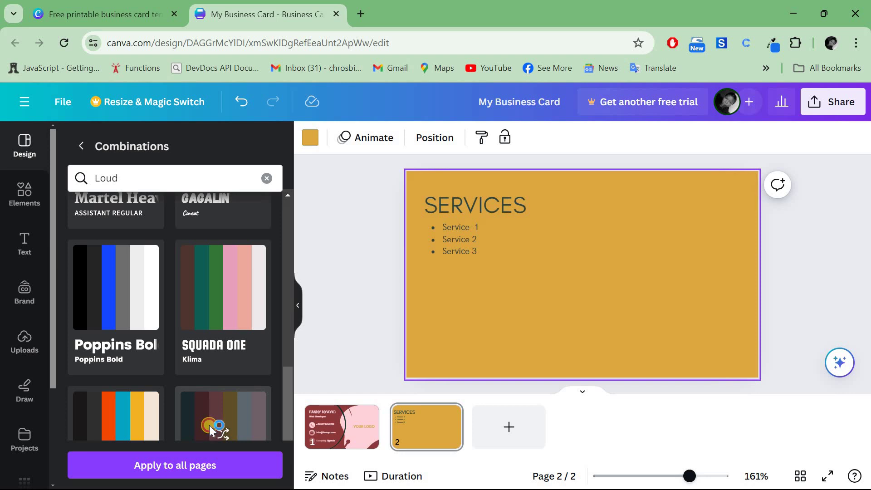
click(209, 425)
click(208, 426)
scroll(640, 178, up, 2)
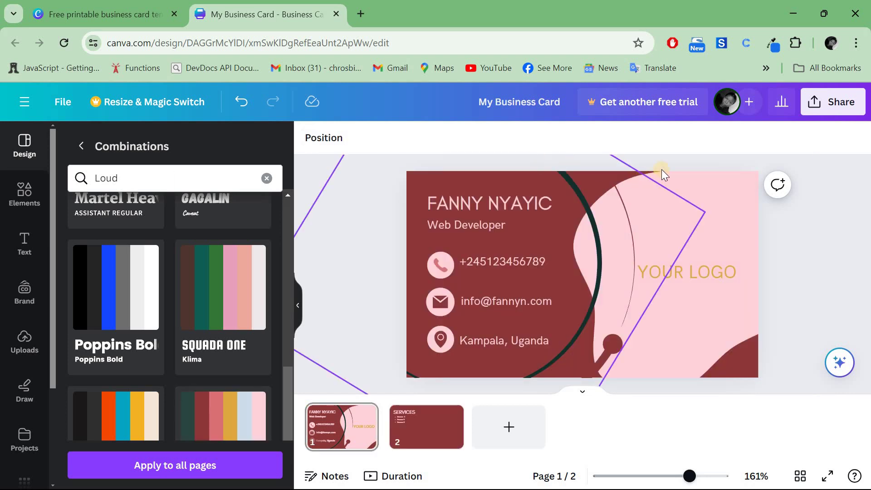
Download page 1 alone as a PNG, then add a blank third page.
click(829, 102)
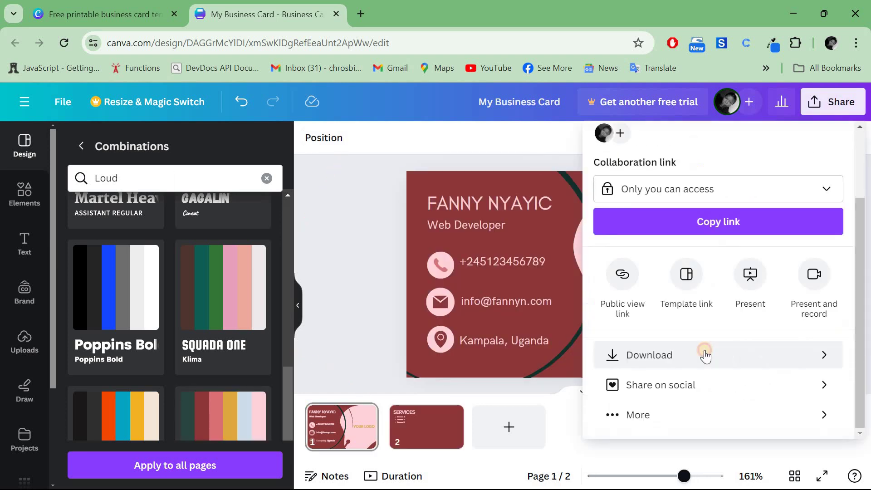
click(706, 350)
click(735, 204)
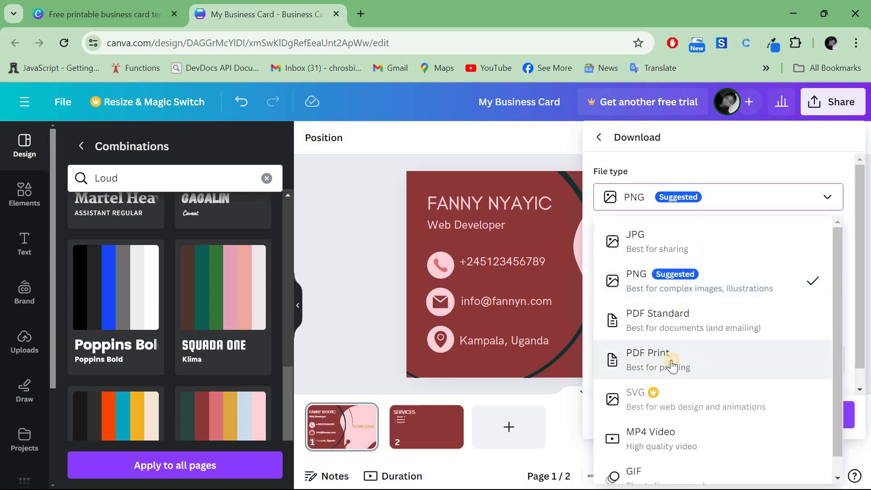
click(563, 138)
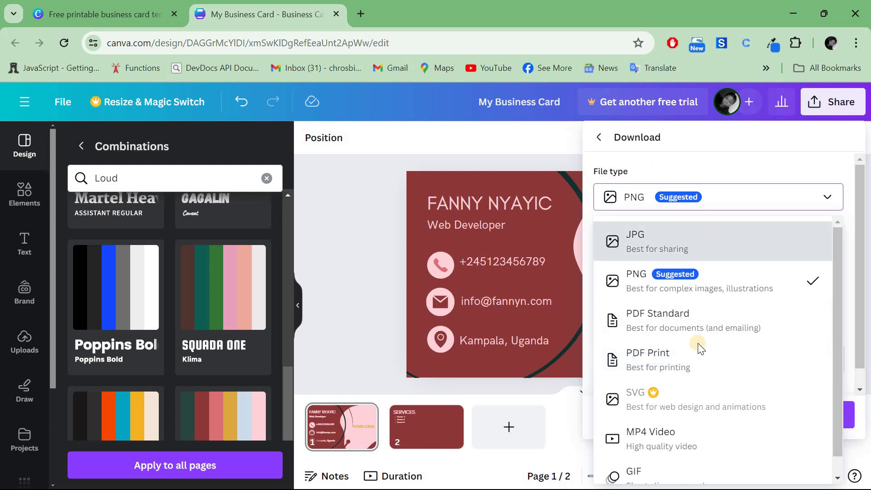
click(825, 111)
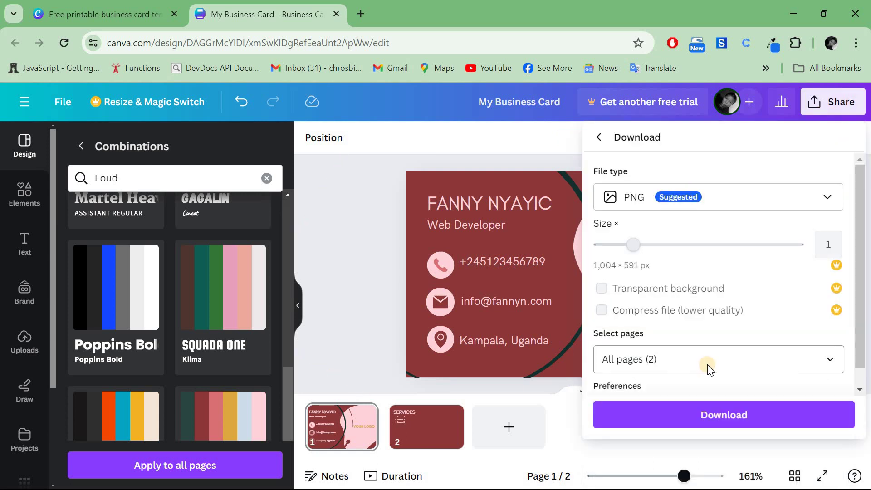
click(708, 359)
click(831, 266)
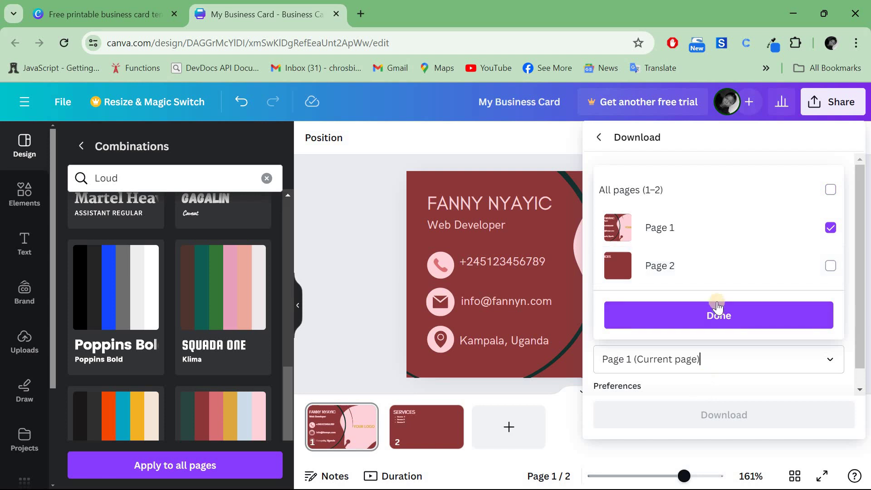
click(713, 415)
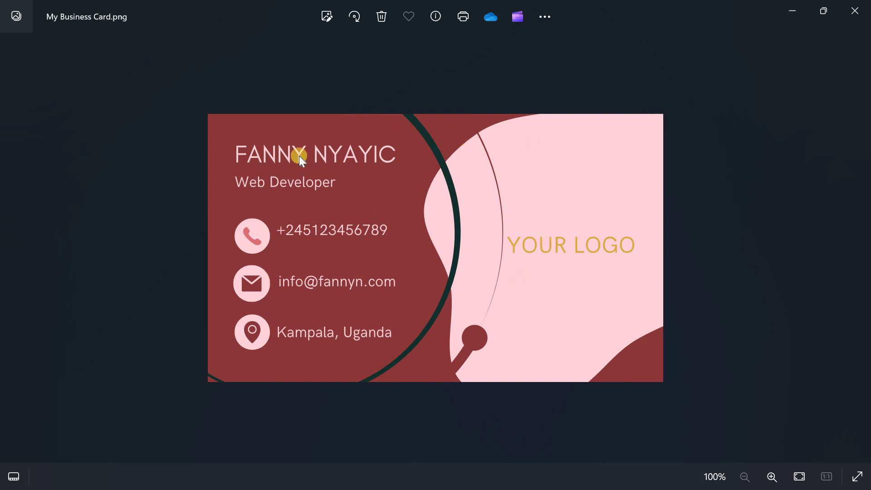
click(791, 11)
click(506, 428)
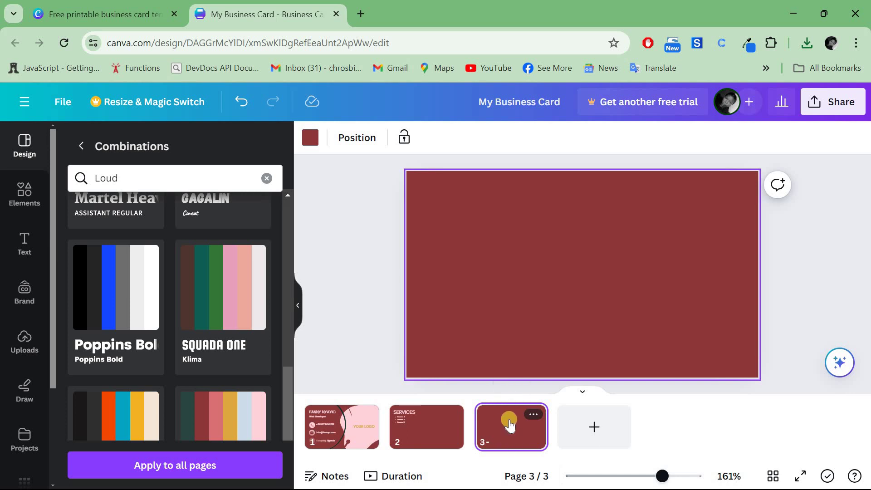
Apply the 'Red Black Creative Modern Business Card' template's front design to page 3.
click(21, 151)
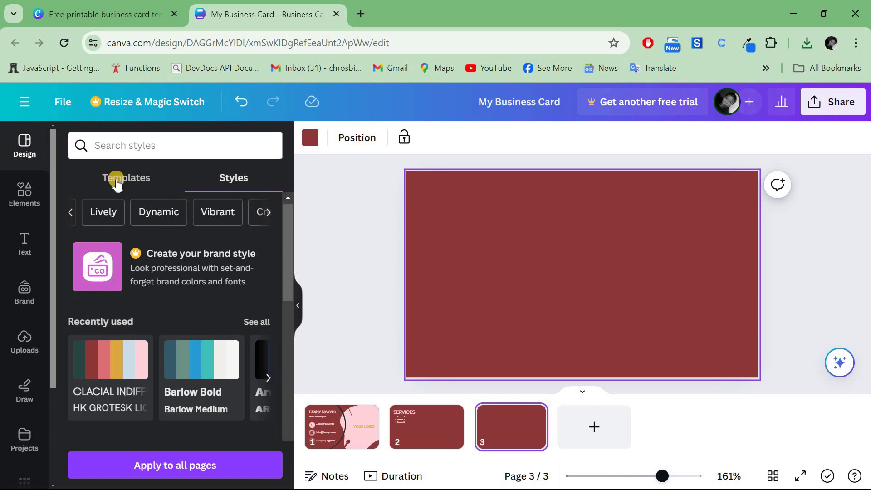
click(116, 181)
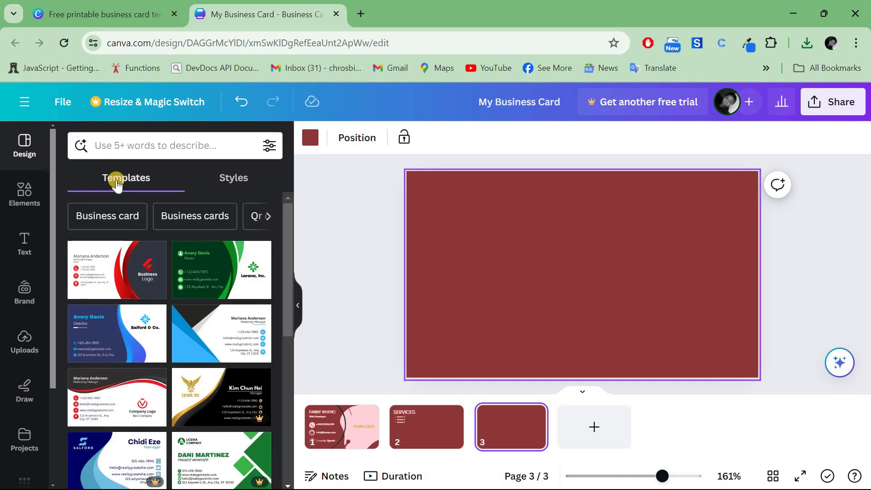
click(107, 273)
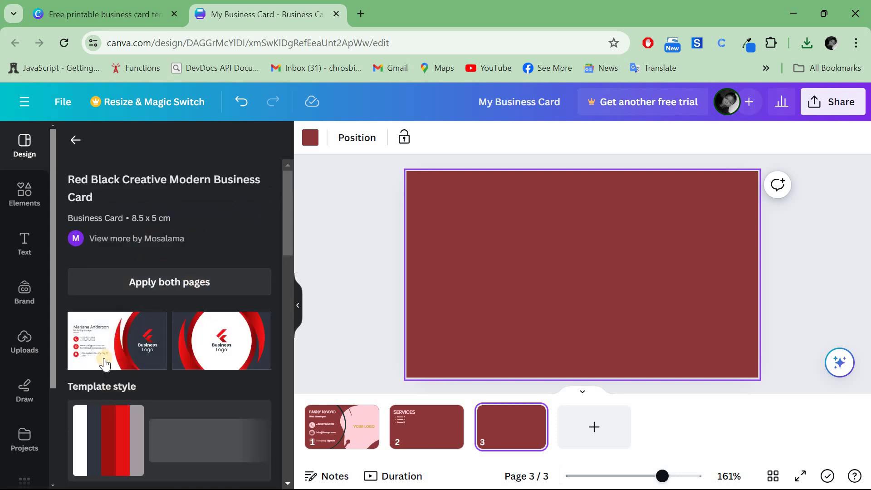
click(103, 343)
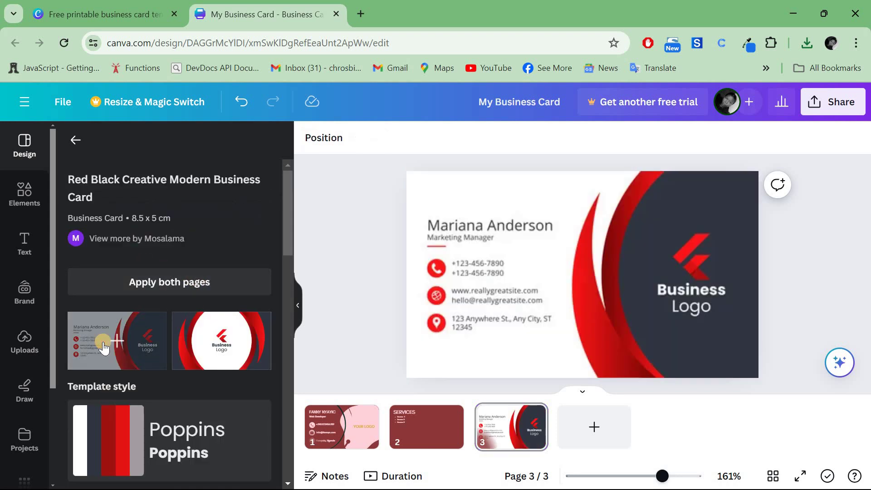
click(433, 192)
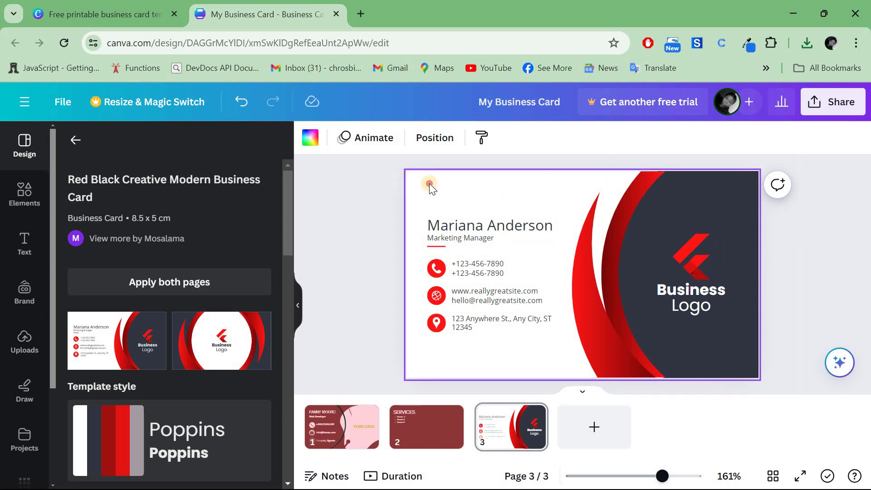
click(77, 138)
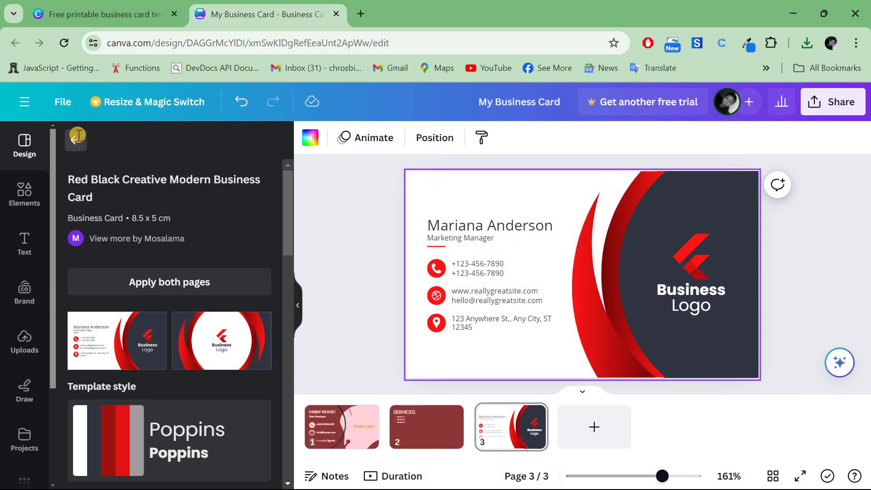
Apply the recently used style and shuffle it to a pink and dark green palette.
click(234, 178)
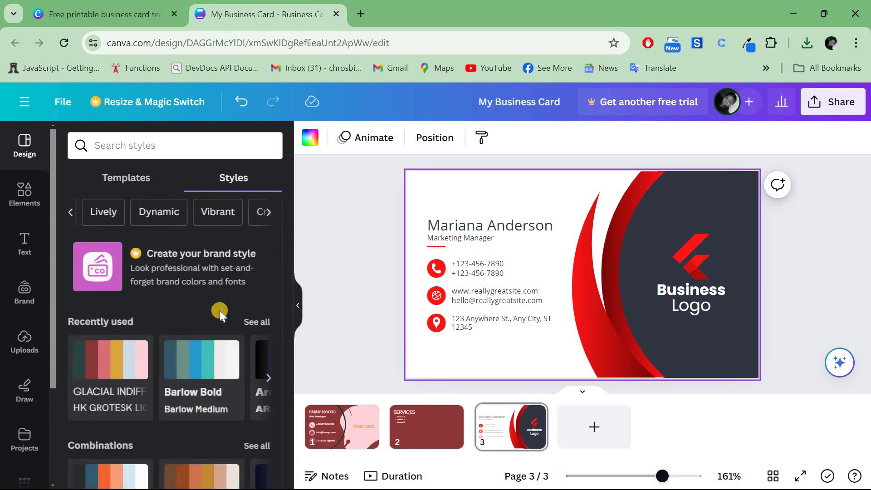
scroll(220, 310, down, 1)
scroll(220, 311, down, 1)
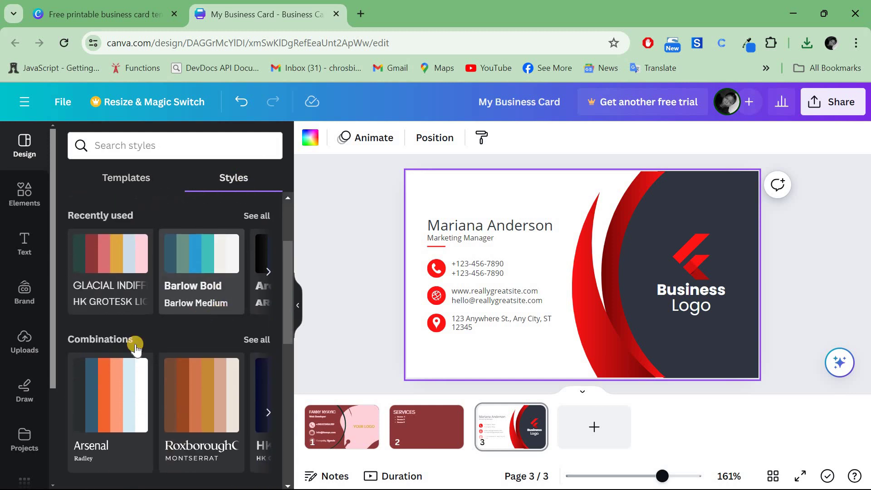
scroll(132, 345, up, 1)
click(104, 351)
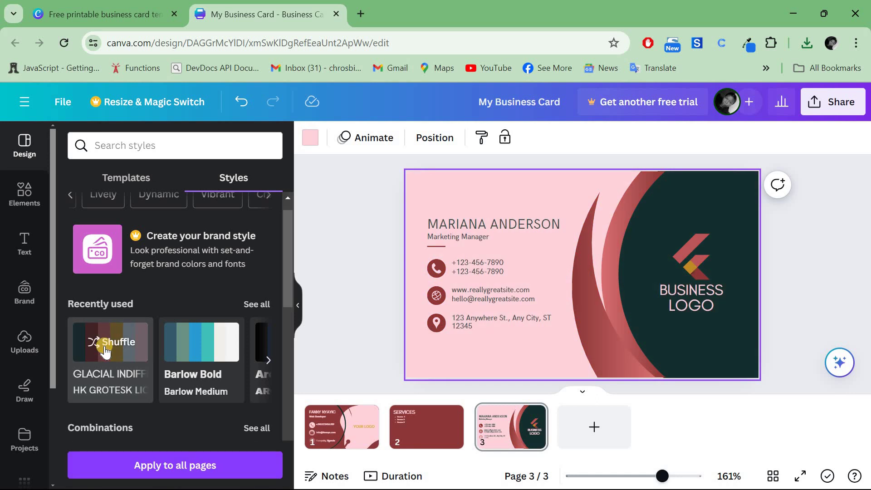
click(104, 347)
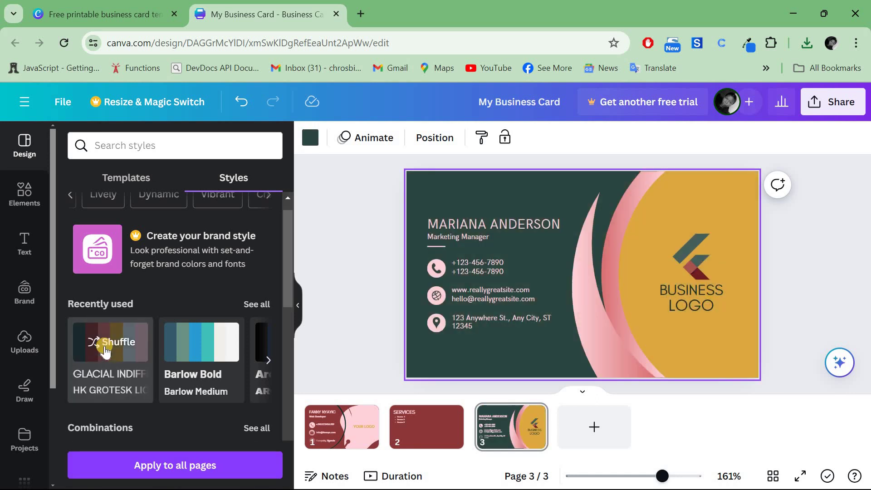
click(105, 346)
click(105, 348)
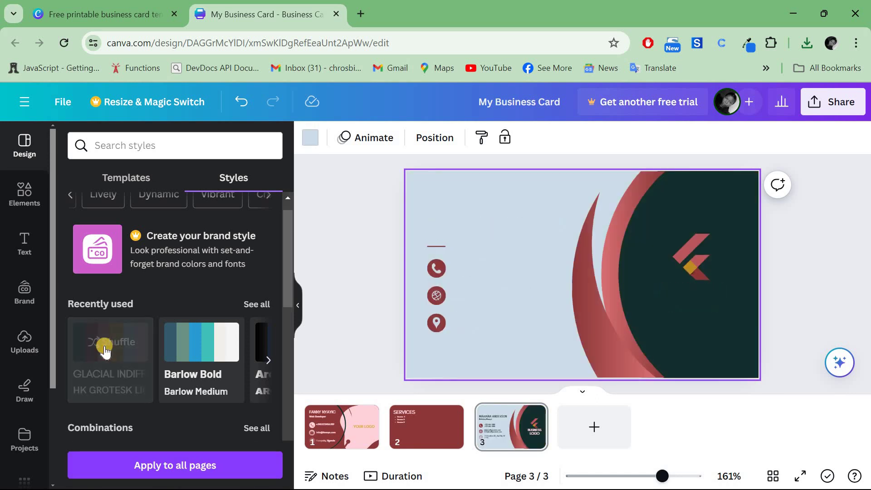
click(104, 350)
click(104, 347)
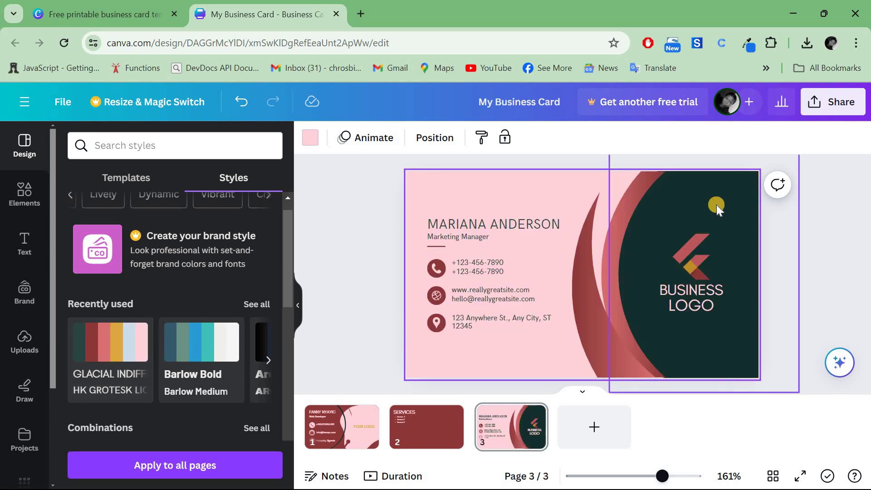
Recolour the large right curved shape maroon #8c3839 from the document colours.
click(716, 205)
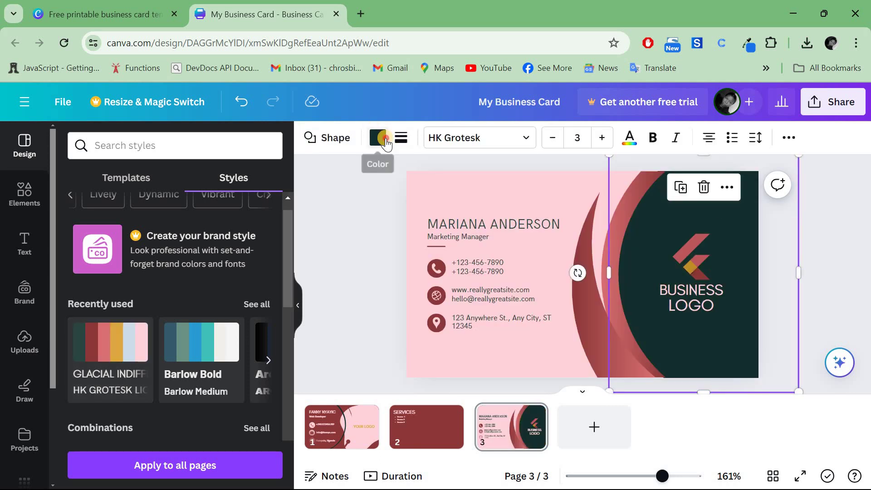
click(378, 139)
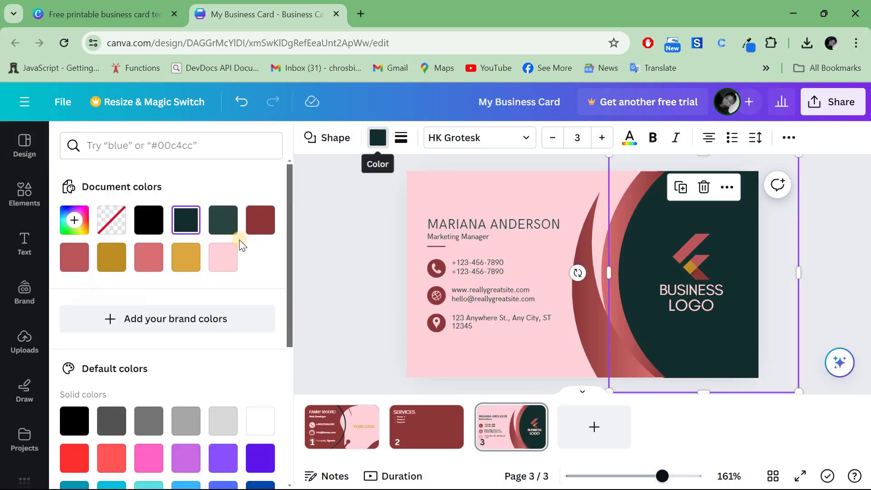
click(223, 219)
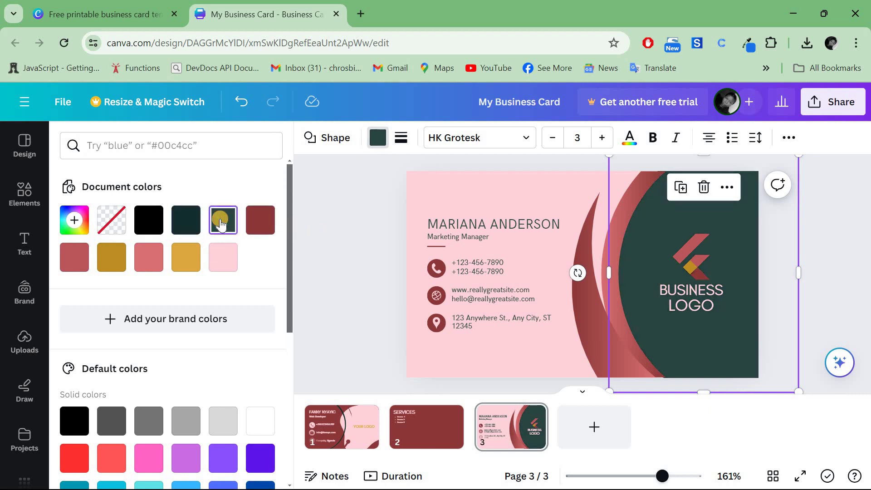
click(265, 224)
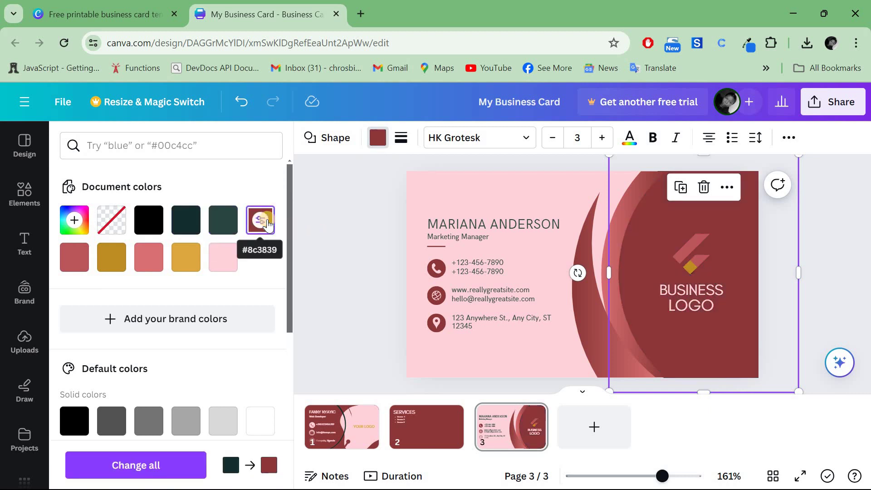
click(829, 265)
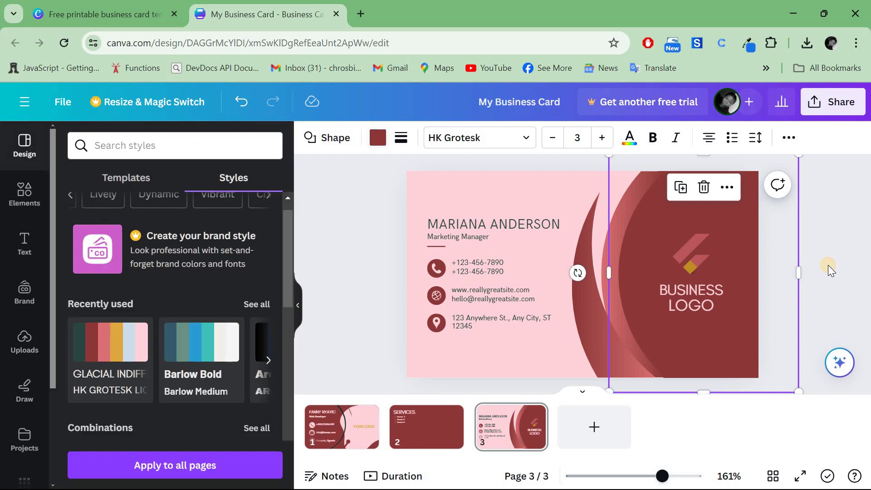
click(437, 195)
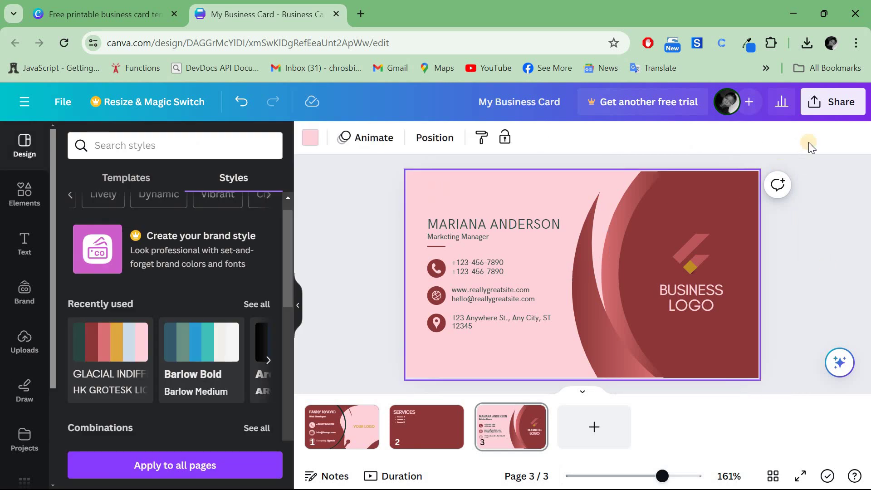
Download only the current page 3 as the PNG My Business Card (1).png.
click(821, 107)
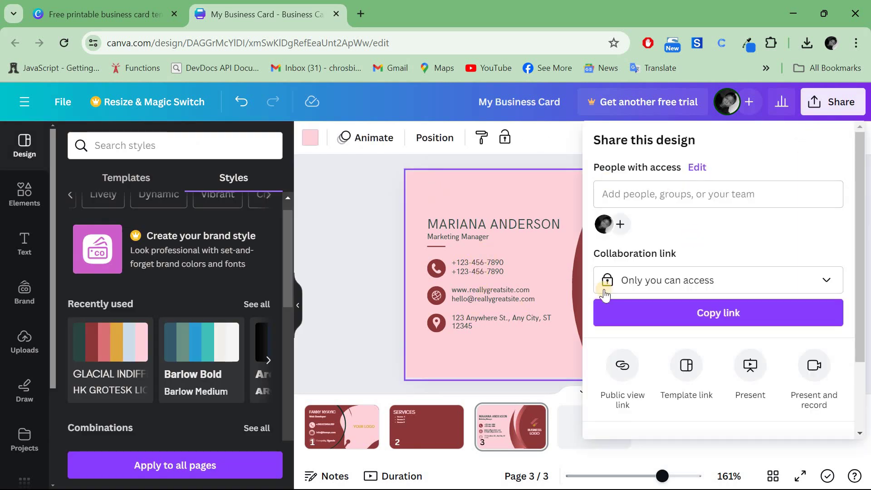
scroll(722, 288, down, 2)
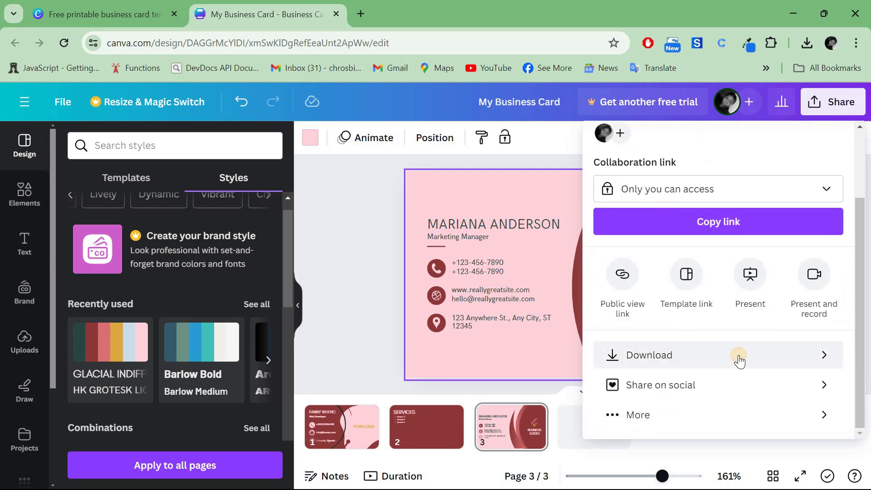
click(739, 355)
click(686, 362)
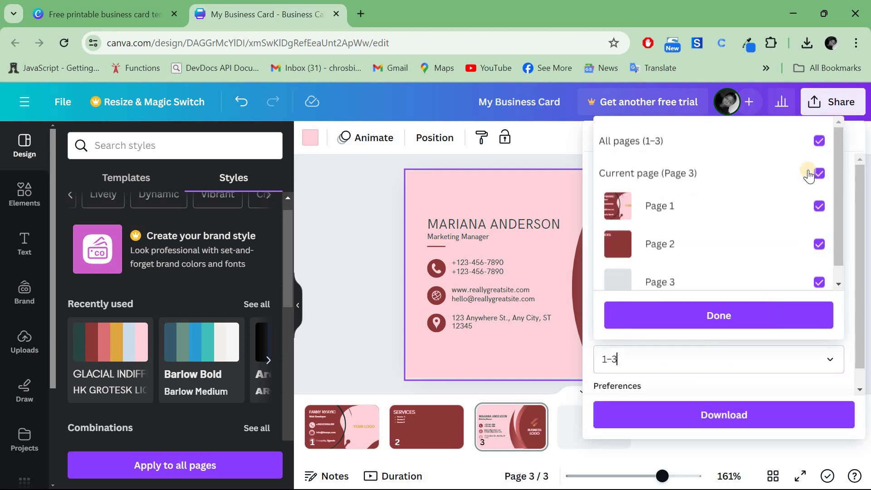
click(818, 141)
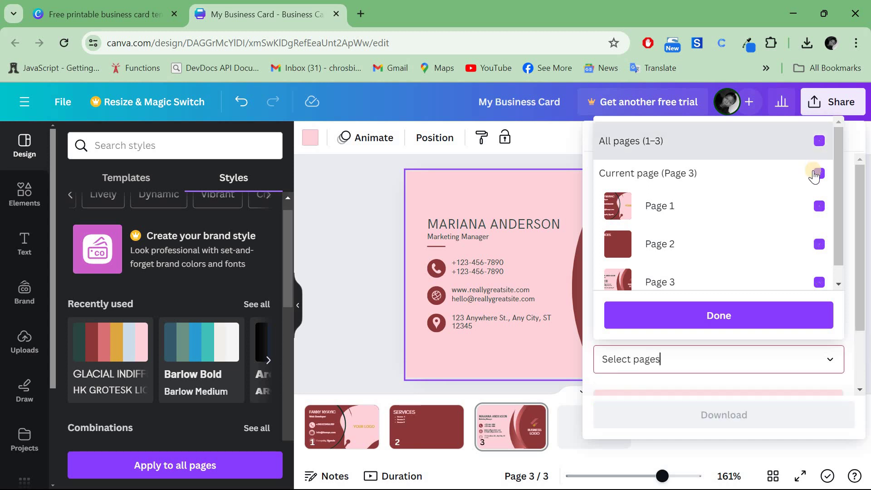
click(818, 173)
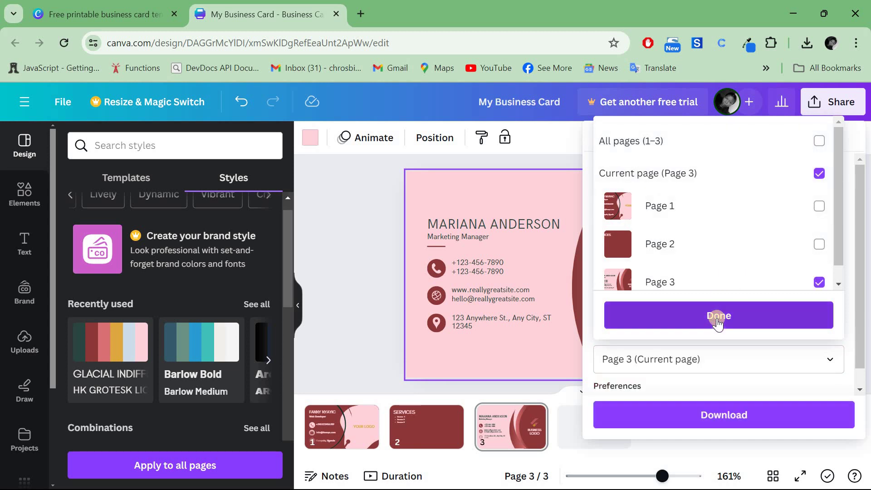
click(717, 316)
click(692, 415)
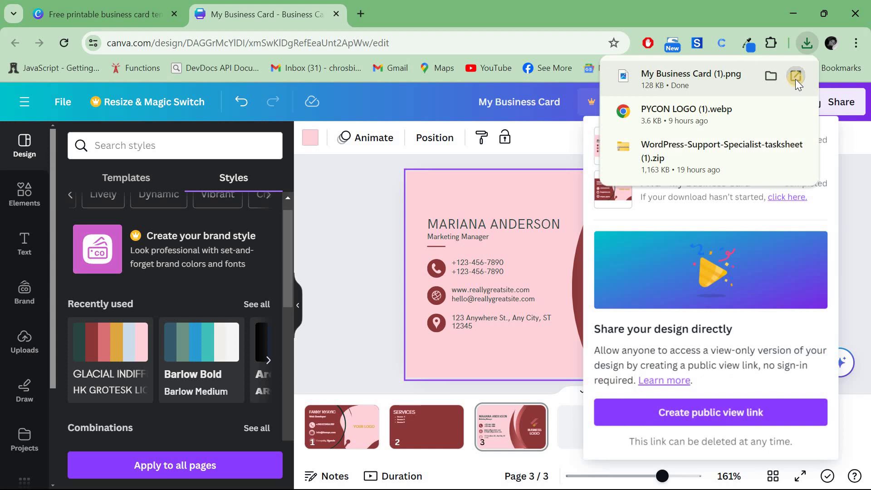
Open 'My Business Card (1).png' in Windows Photos and maximise the viewer window.
click(795, 80)
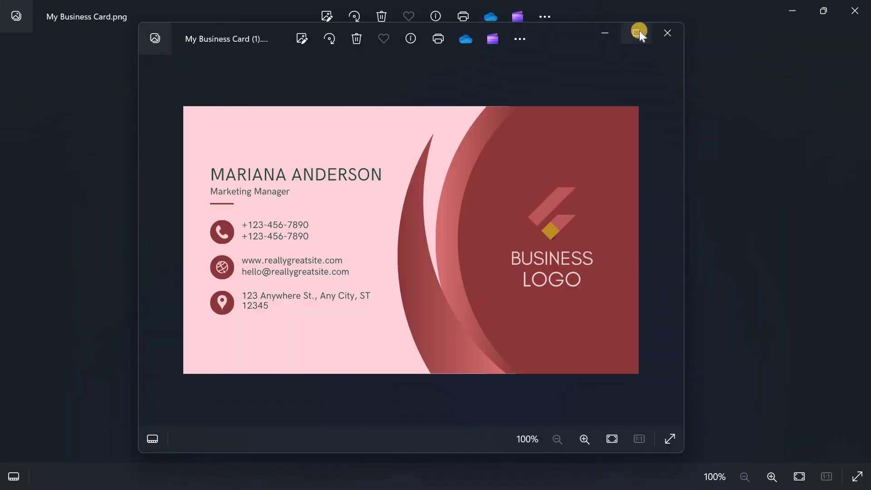
click(634, 34)
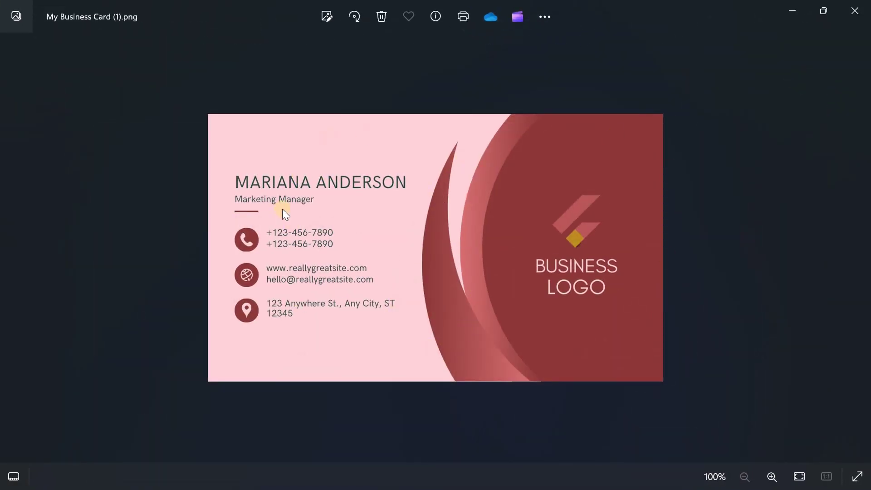